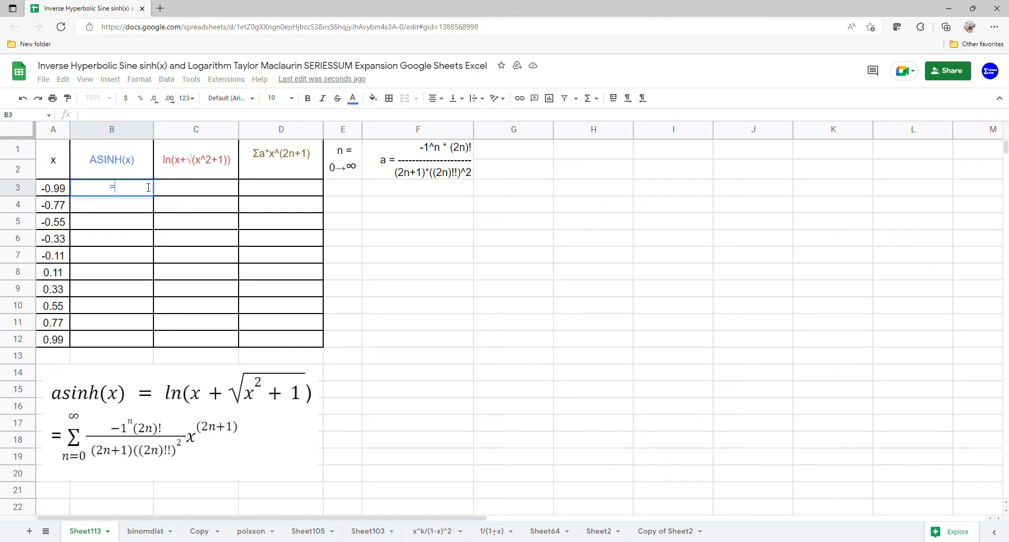
Step: Fill B3:B12 with =ARRAYFORMULA(ASINH(A3:A12)), then select the table A1:D12
type("=ARRAYFORMULA(as")
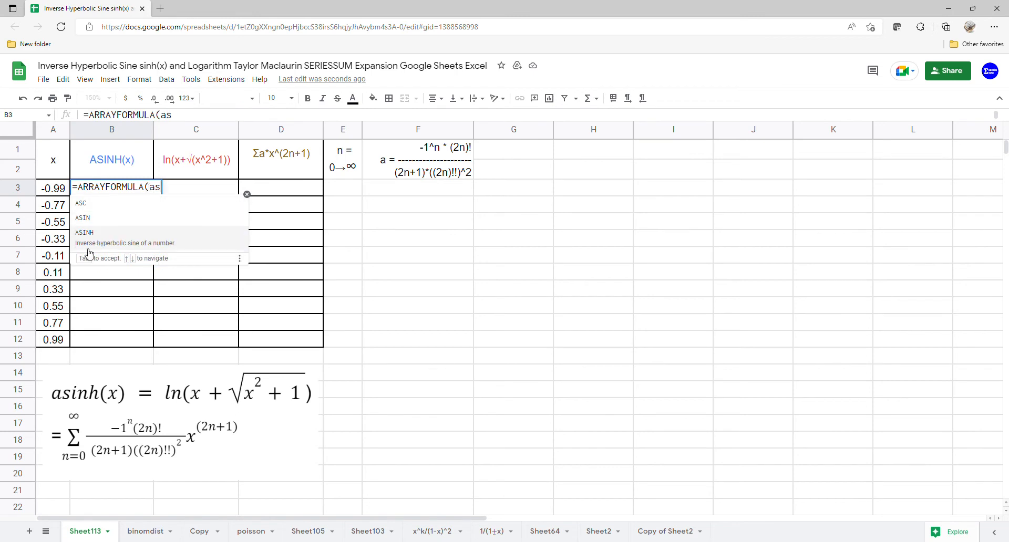
left_click(103, 247)
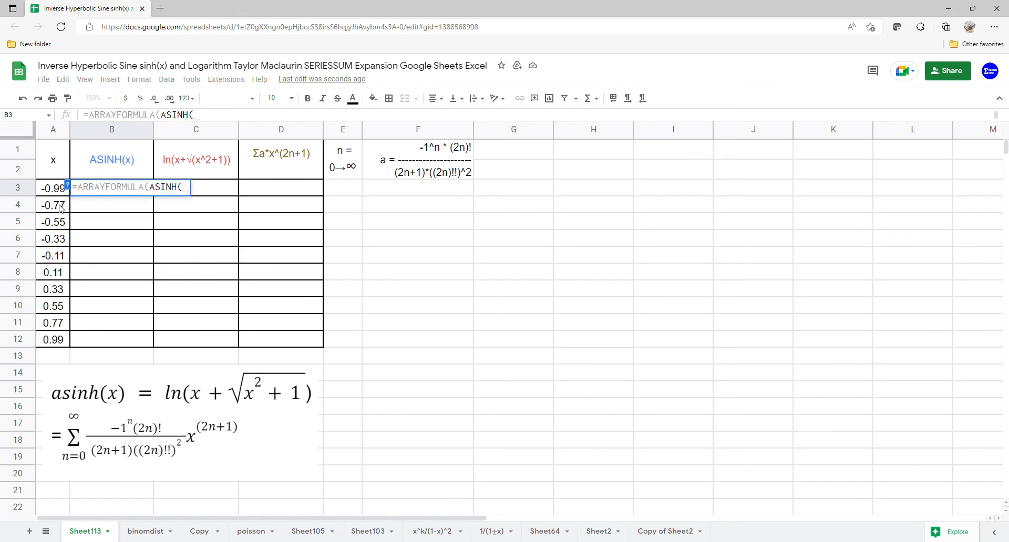
left_click_drag(53, 187, 62, 336)
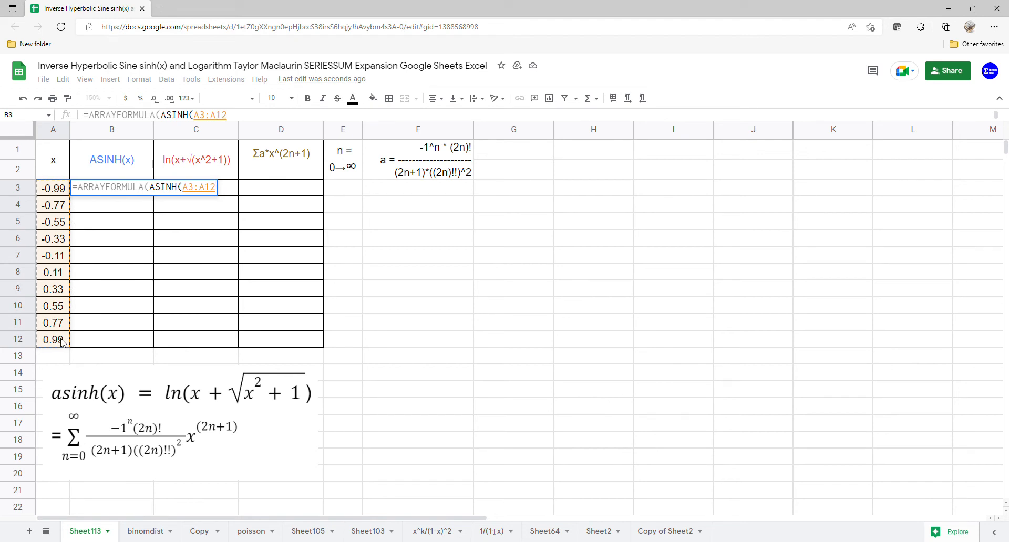
key("Return")
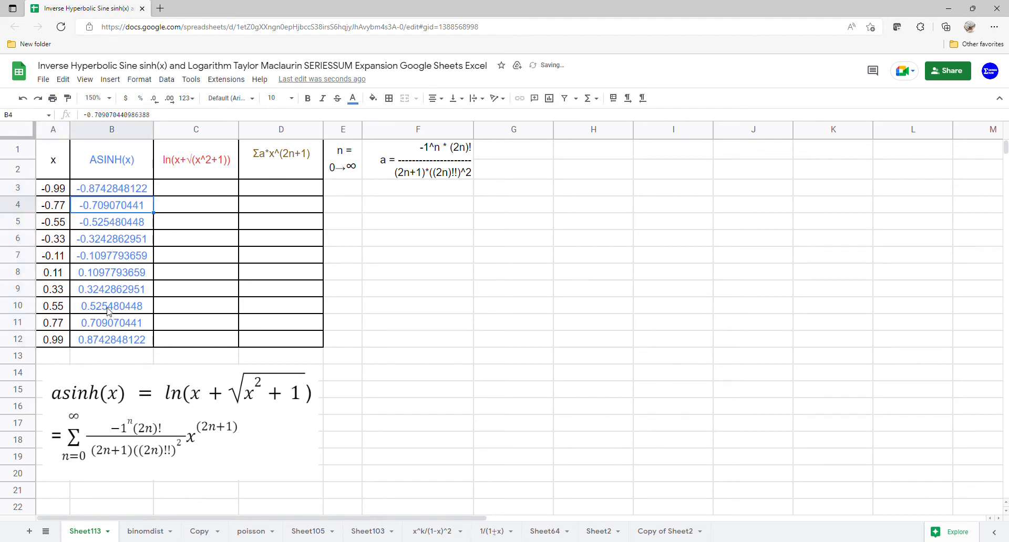
left_click_drag(56, 160, 260, 339)
Step: Insert a scatter chart from the selected table
left_click(110, 79)
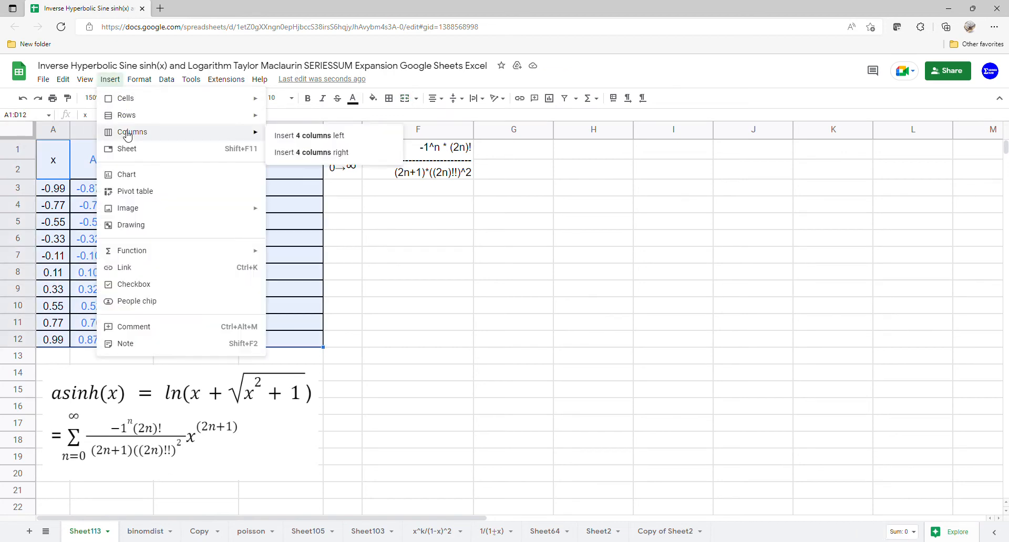
key("Escape")
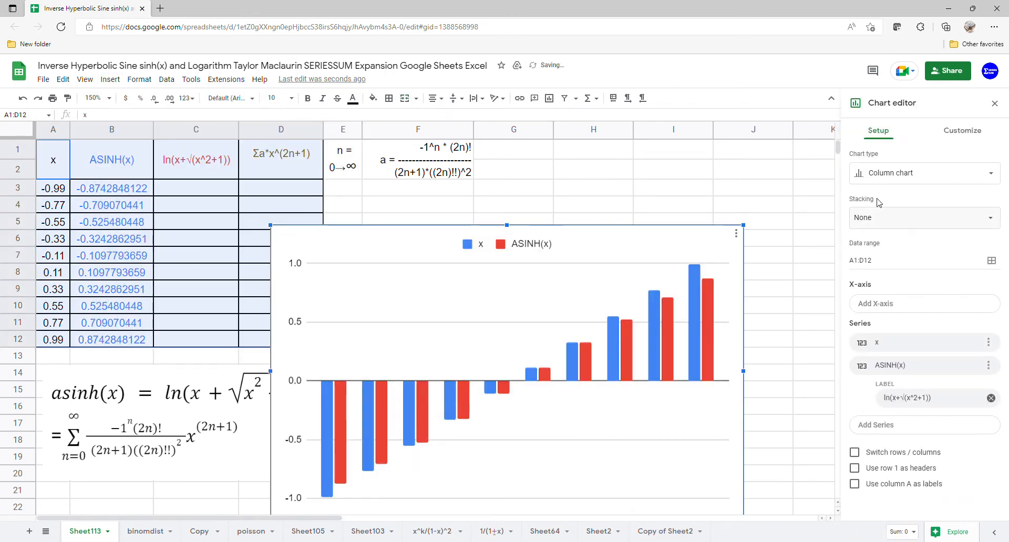
left_click(893, 182)
left_click(871, 493)
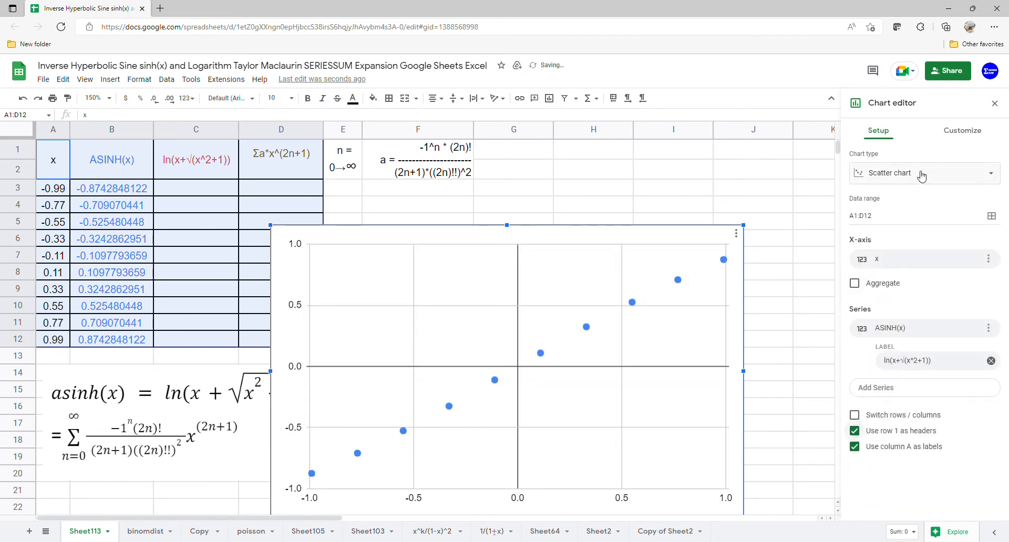
Step: Add a degree-10 polynomial trendline to the ASINH(x) series, labelled with its equation
left_click(953, 136)
left_click(866, 220)
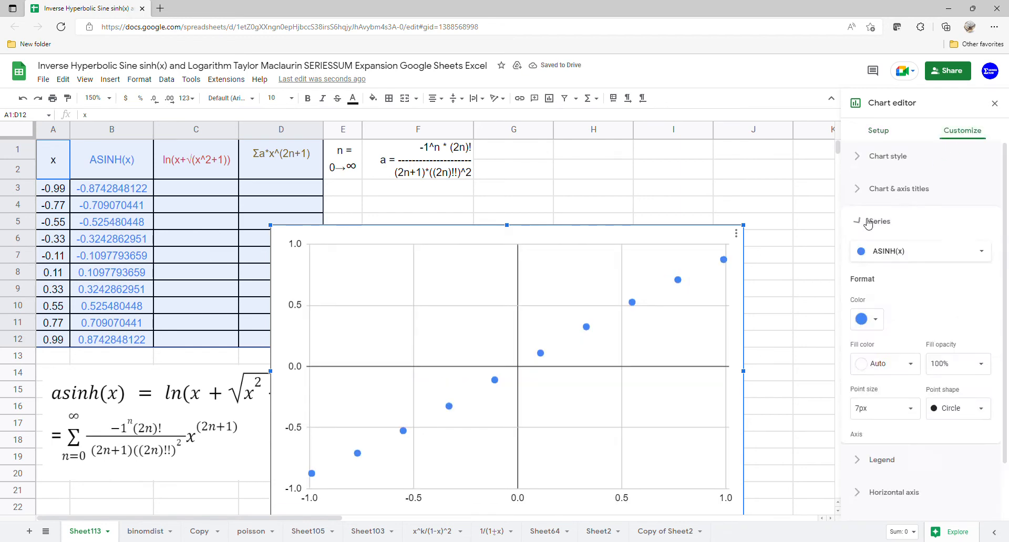
scroll(867, 294, "down", 2)
left_click(864, 443)
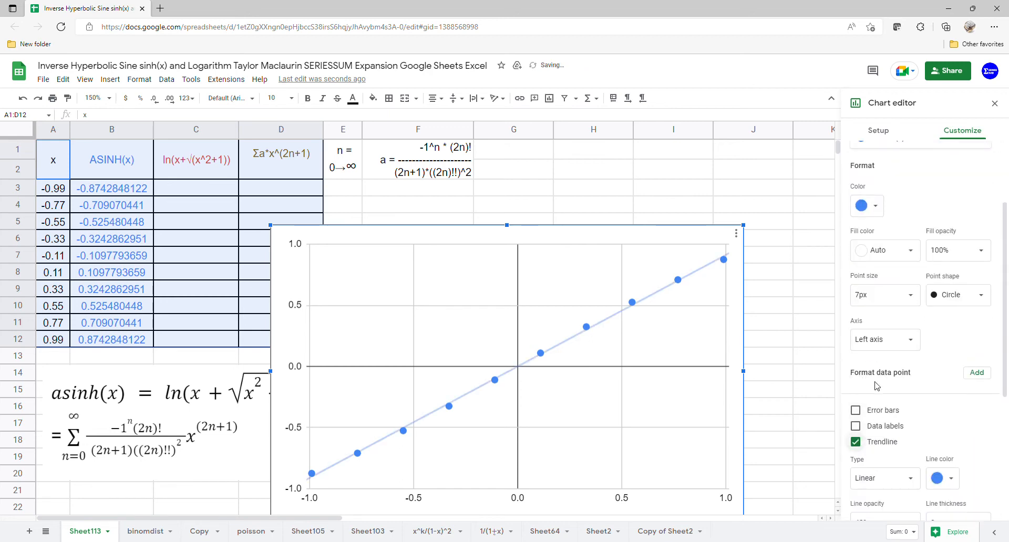
scroll(872, 399, "down", 3)
left_click(911, 316)
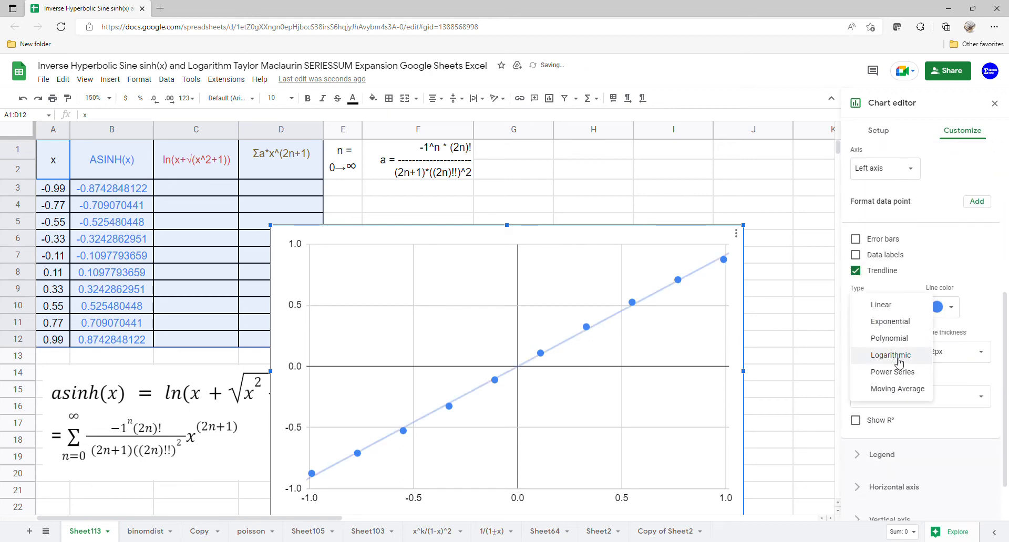
left_click(893, 340)
left_click(910, 365)
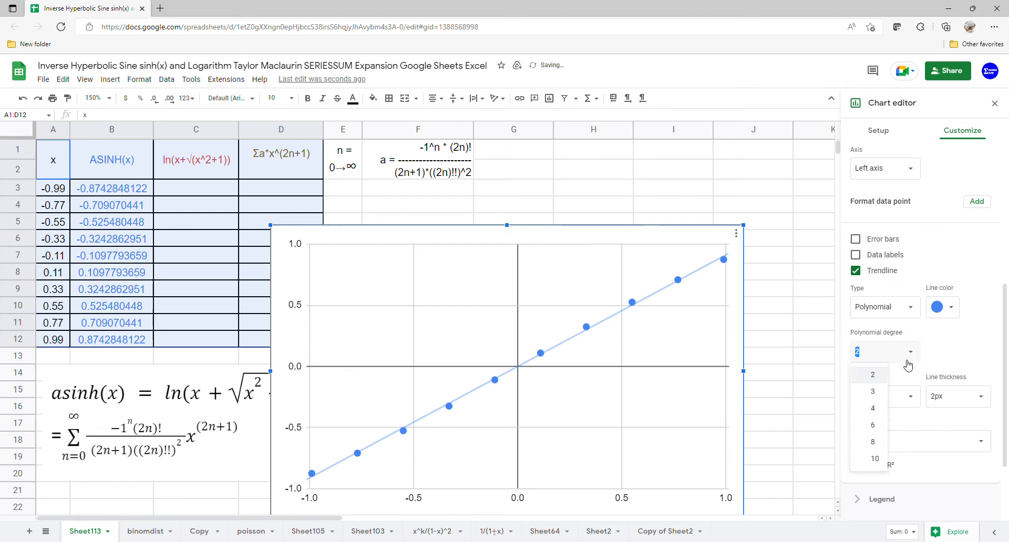
left_click(872, 464)
left_click(903, 445)
left_click(893, 473)
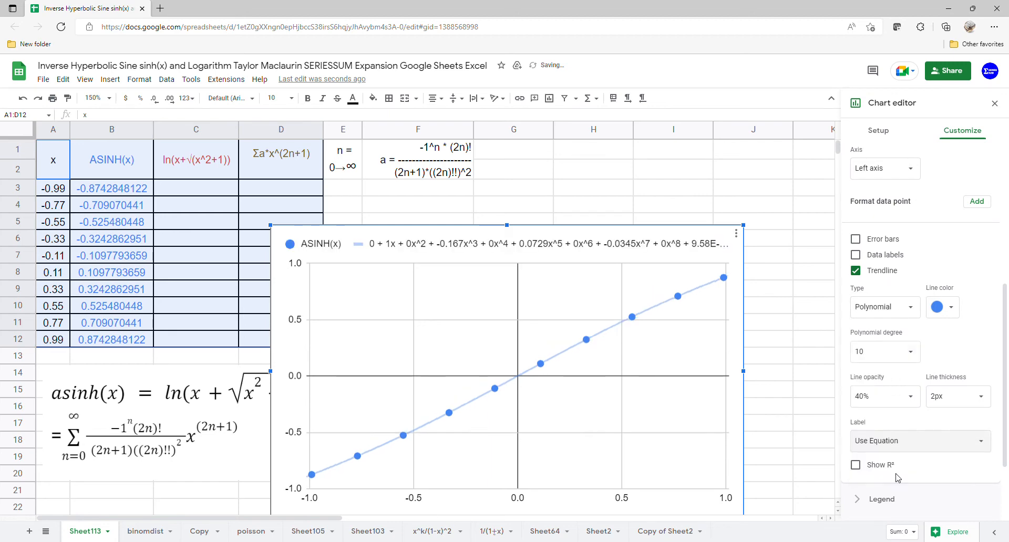
Step: Place the chart legend on the right and close the chart editor
scroll(900, 408, "down", 2)
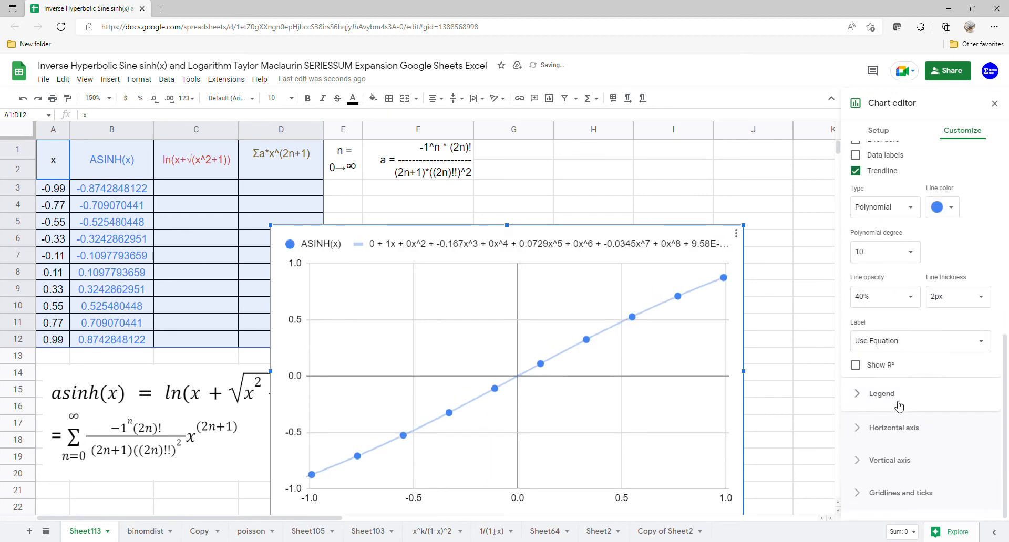
left_click(888, 391)
left_click(918, 296)
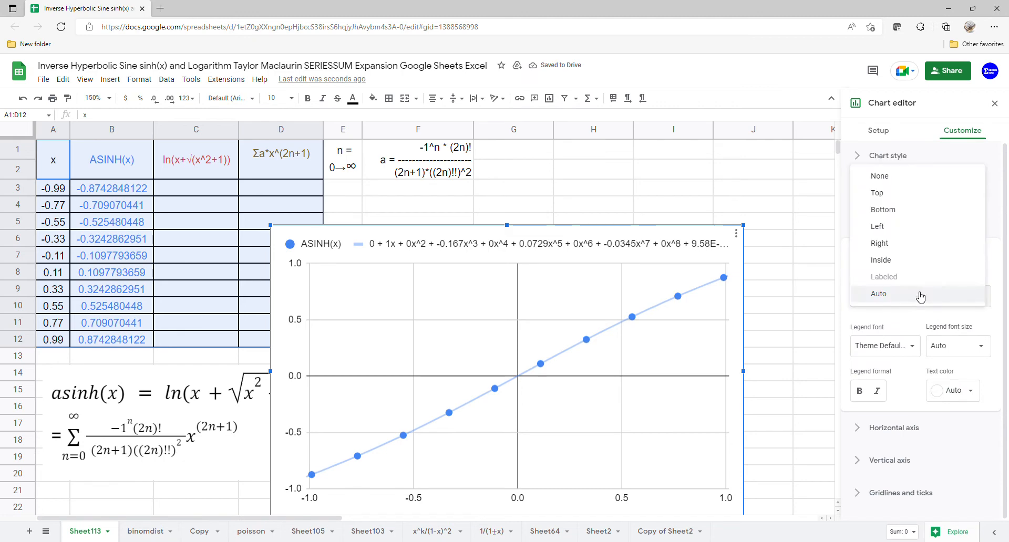
left_click(912, 244)
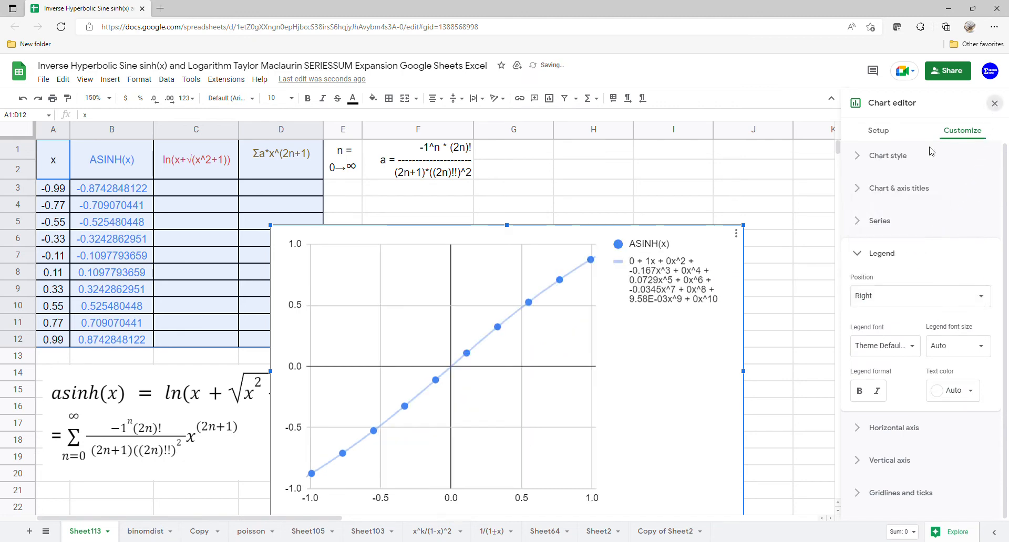
left_click(994, 103)
Step: Move the chart beside the table over columns F–L and enlarge it
left_click_drag(592, 319, 799, 236)
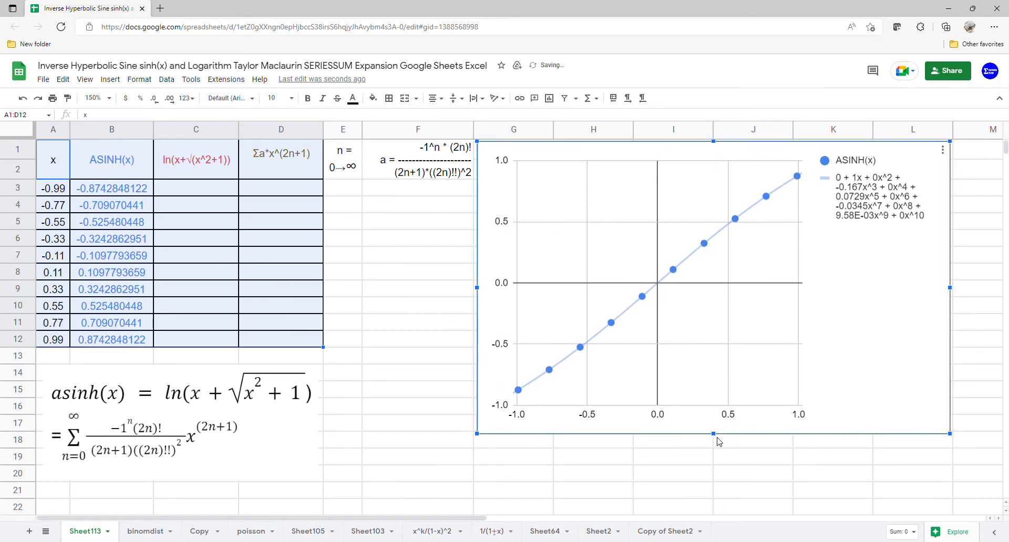
left_click_drag(715, 441, 708, 521)
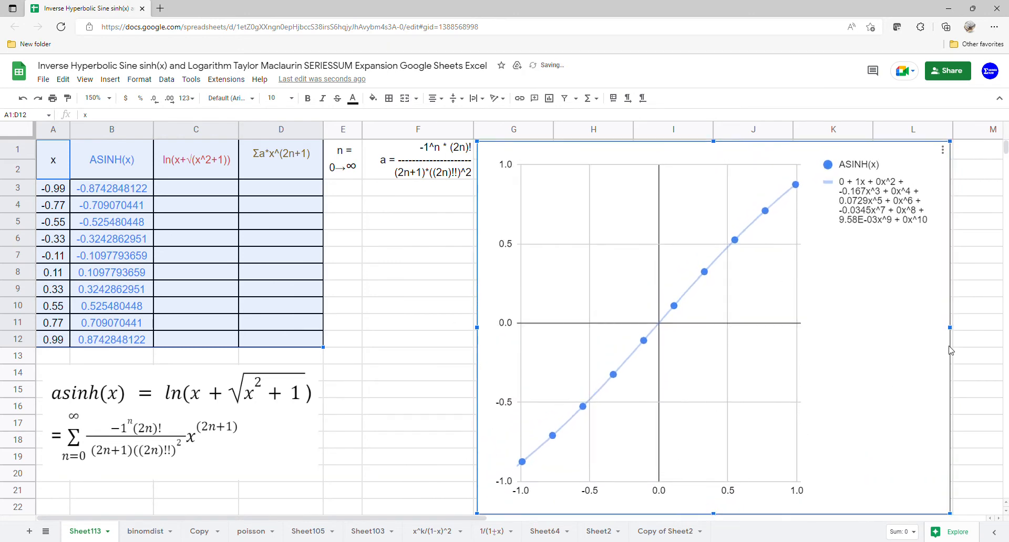
left_click_drag(955, 330, 985, 328)
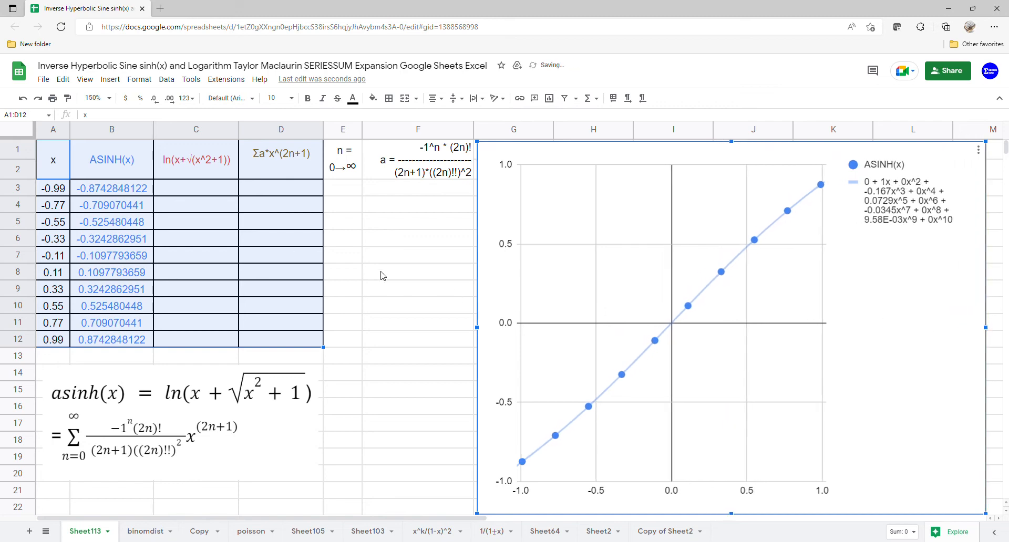
left_click(216, 195)
Step: Enter =ARRAYFORMULA(LN(A3:A12)) in C3, giving #NUM! for negative x, then select the chart
type("=ARRAYFORMULA(")
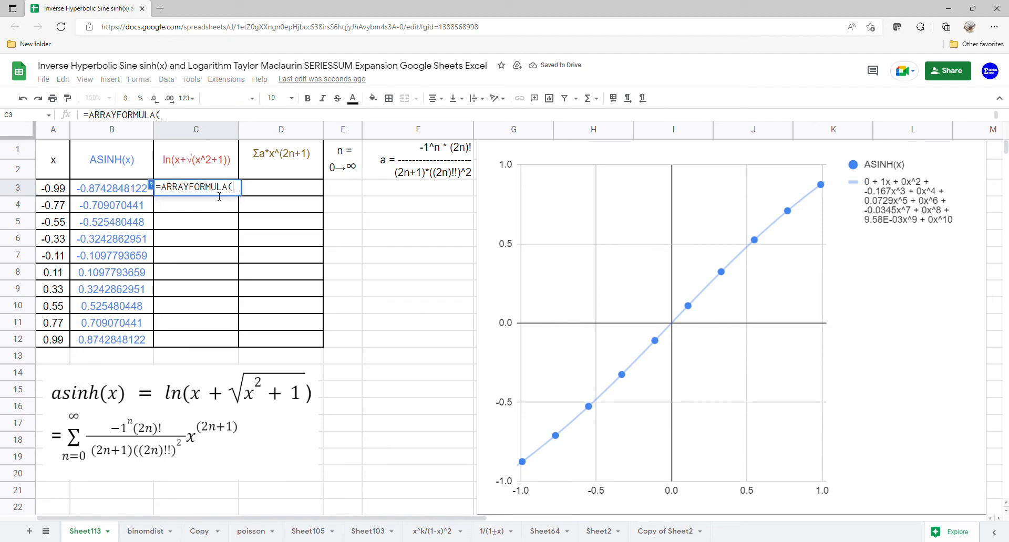
type("LN(")
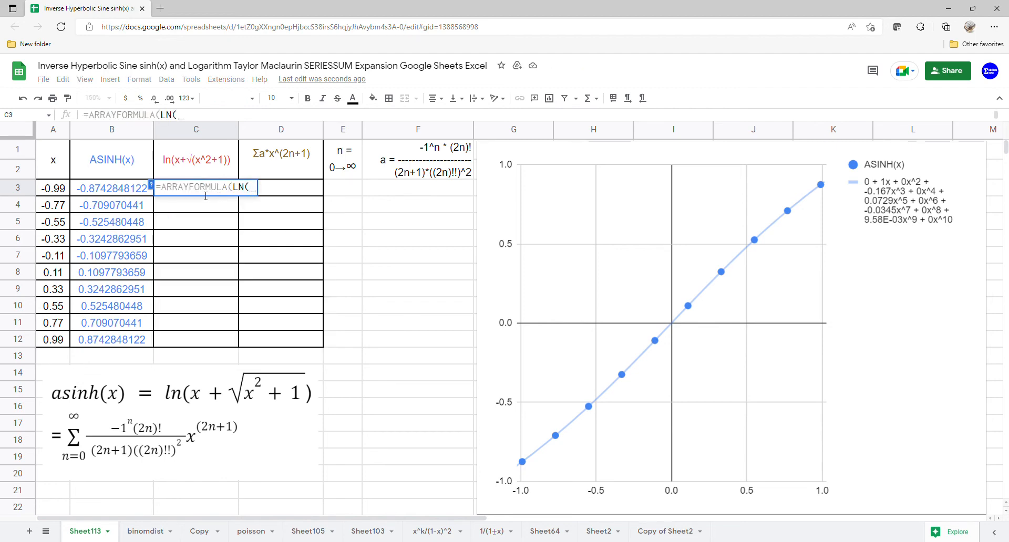
left_click_drag(52, 188, 50, 338)
key("Return")
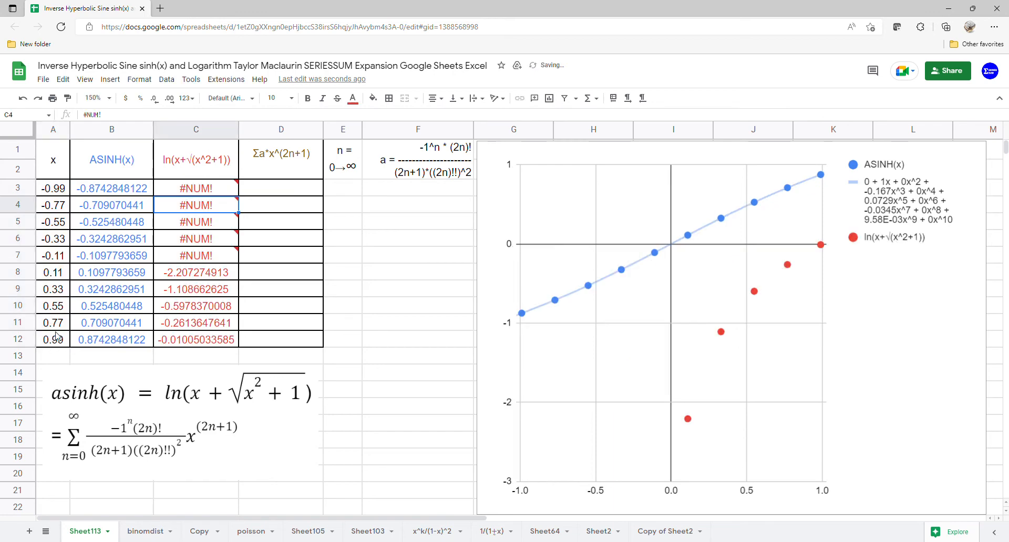
left_click(895, 228)
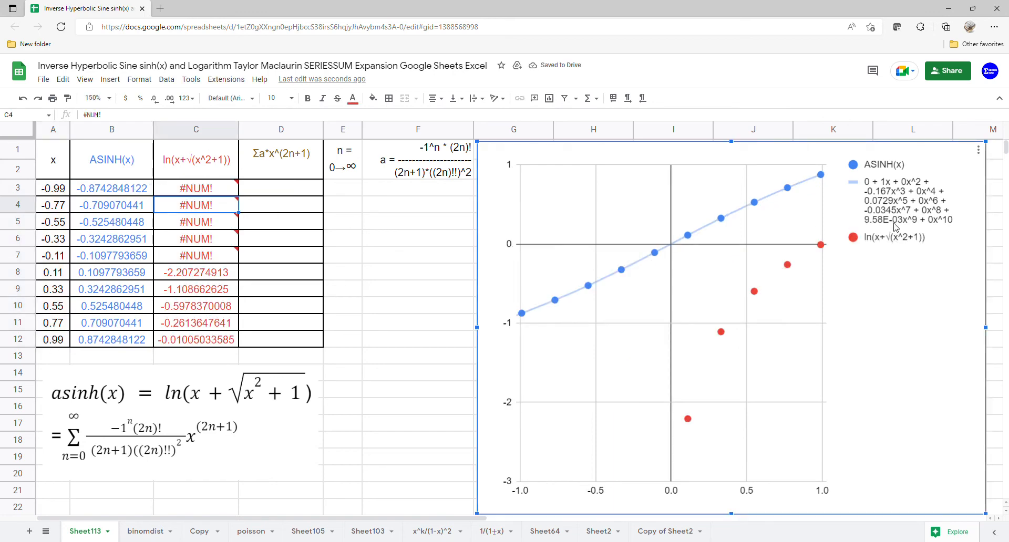
Step: Give the red LN series a degree-10 polynomial trendline labelled with its equation
left_click(978, 150)
left_click(961, 167)
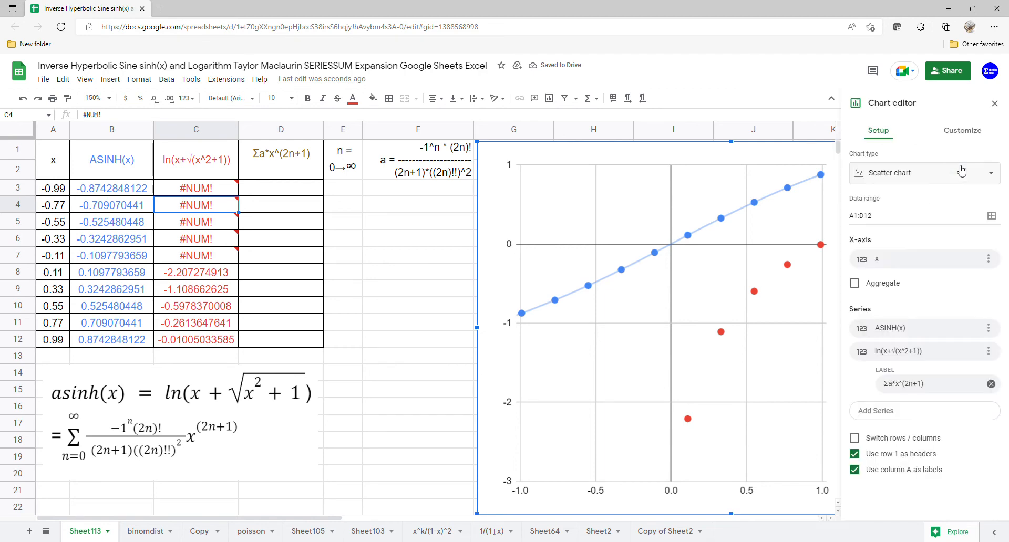
left_click(964, 131)
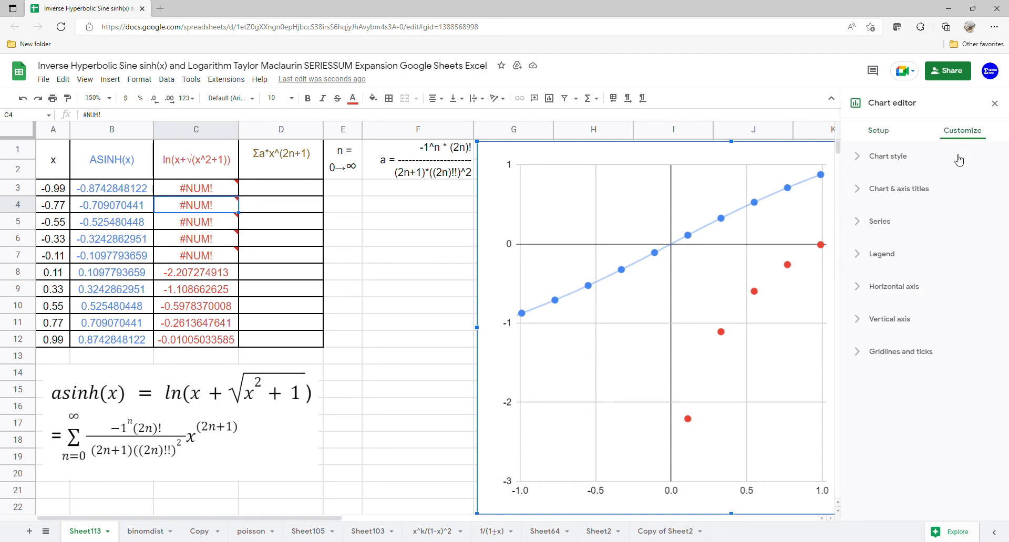
left_click(907, 222)
left_click(879, 466)
scroll(902, 428, "down", 1)
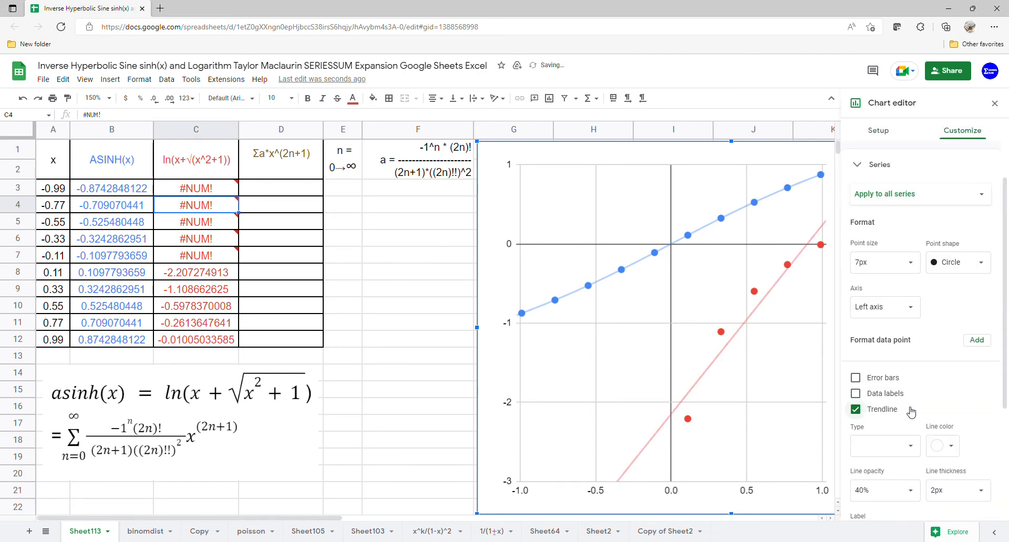
left_click(901, 444)
left_click(889, 477)
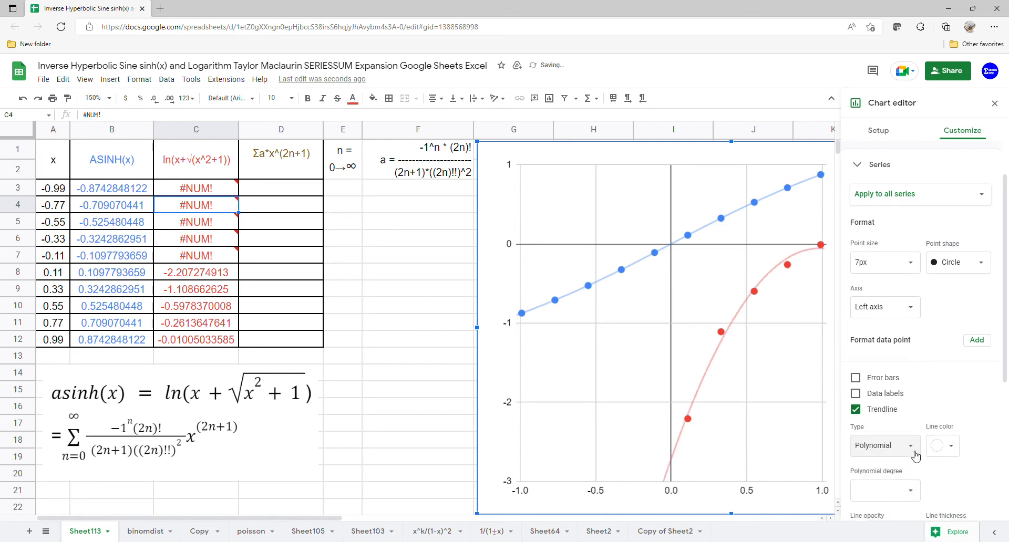
scroll(917, 484, "down", 2)
left_click(893, 376)
left_click(873, 482)
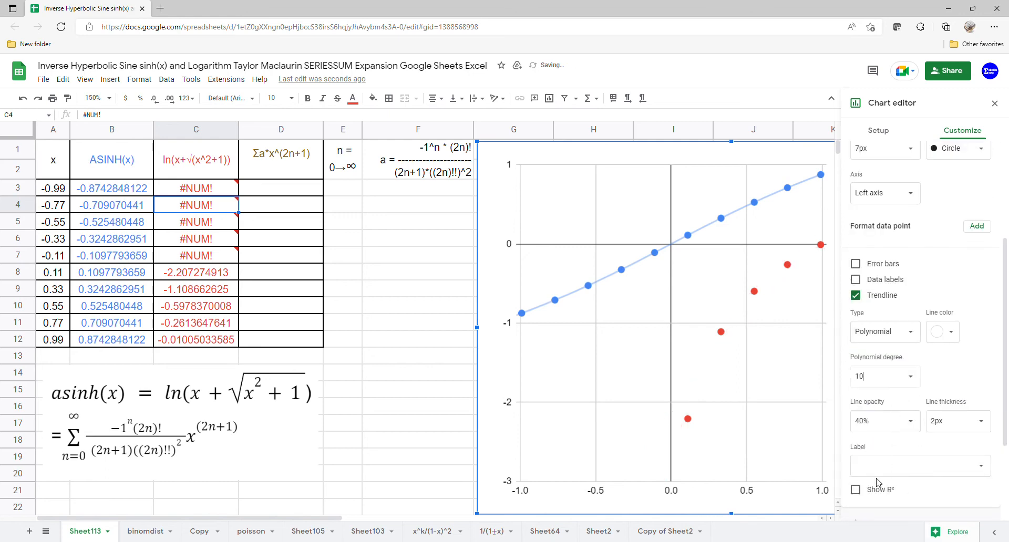
left_click(919, 468)
left_click(914, 499)
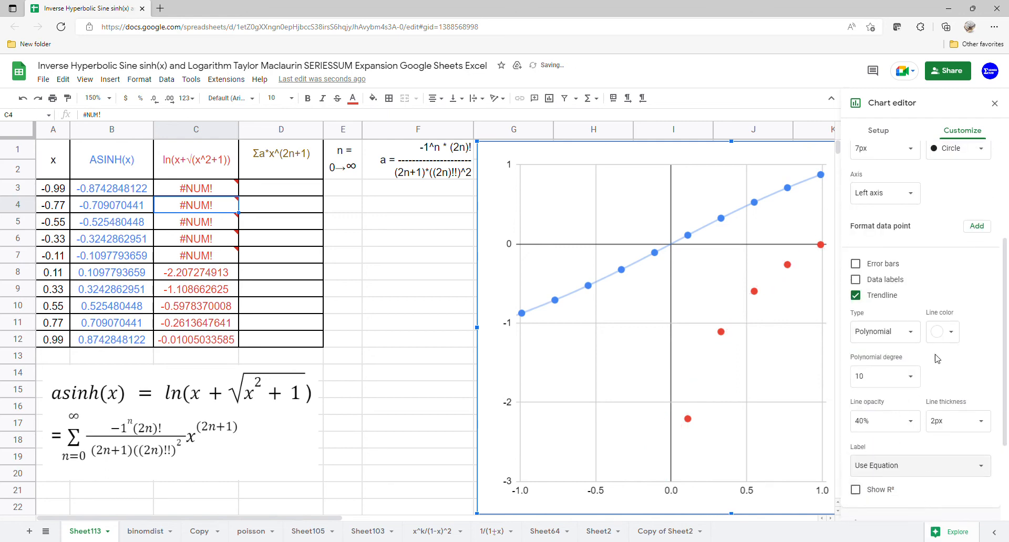
Step: Expand the legend settings and close the chart editor
scroll(961, 354, "down", 2)
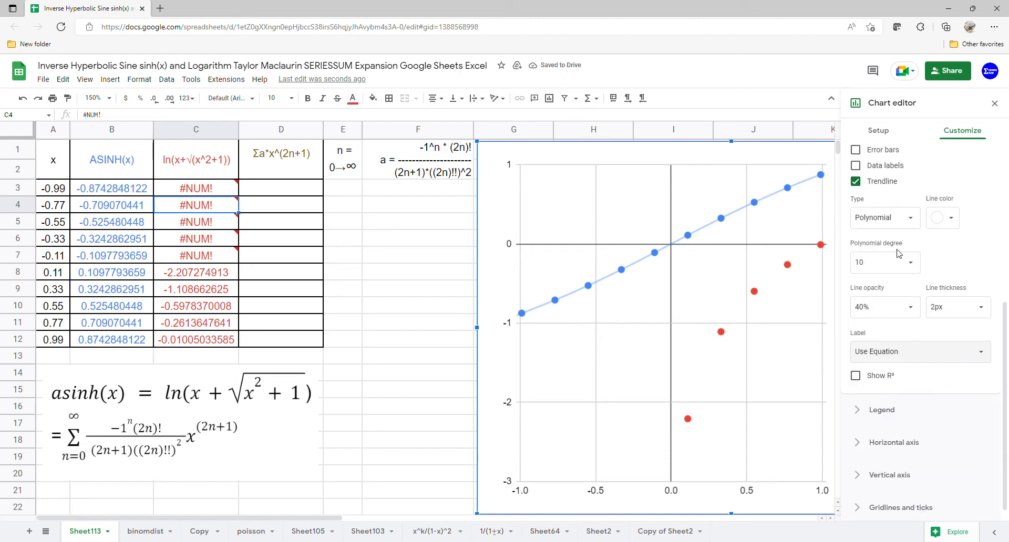
left_click(883, 410)
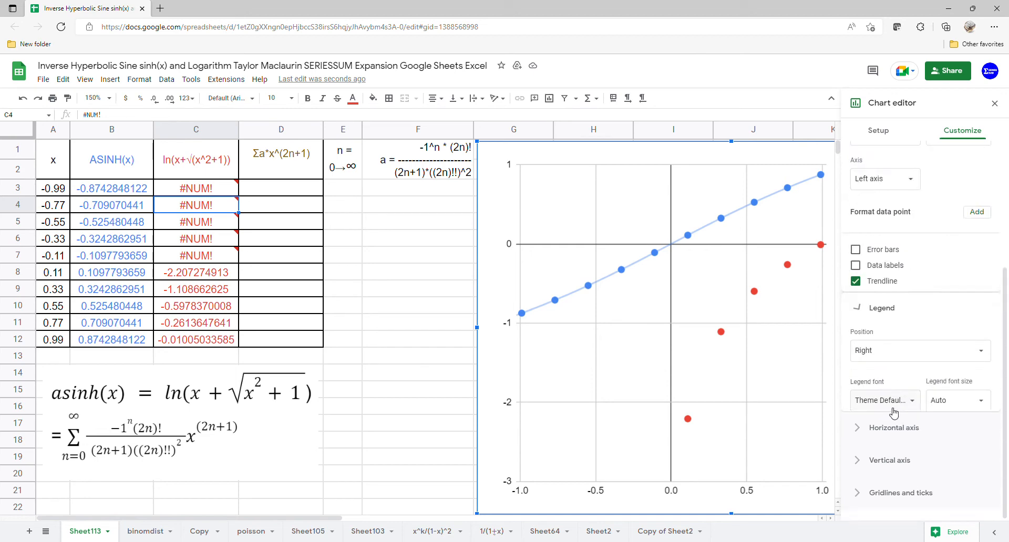
left_click(994, 103)
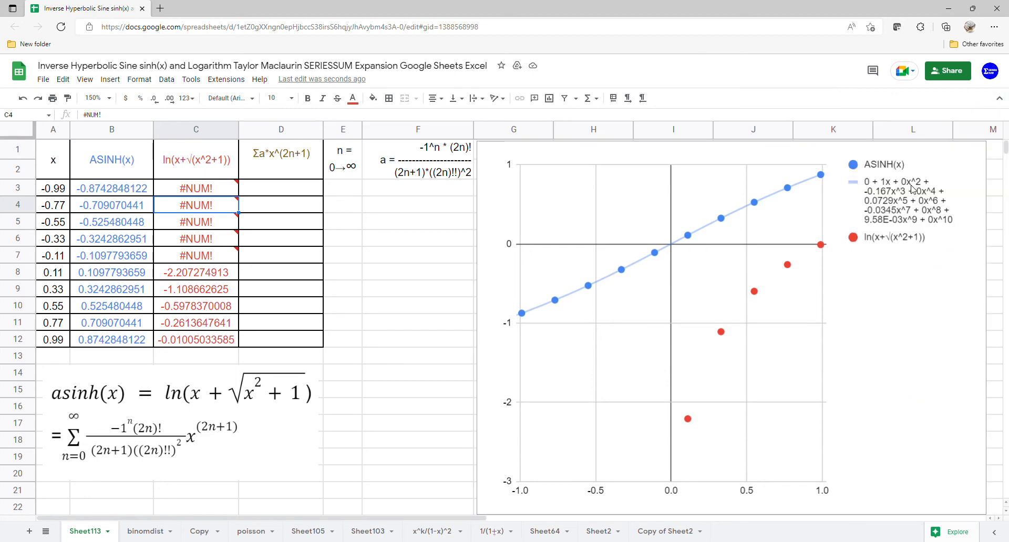
Step: Change C3 to =ARRAYFORMULA(LN(A3:A12+SQRT(A3:A12^2+1)))
left_click(219, 190)
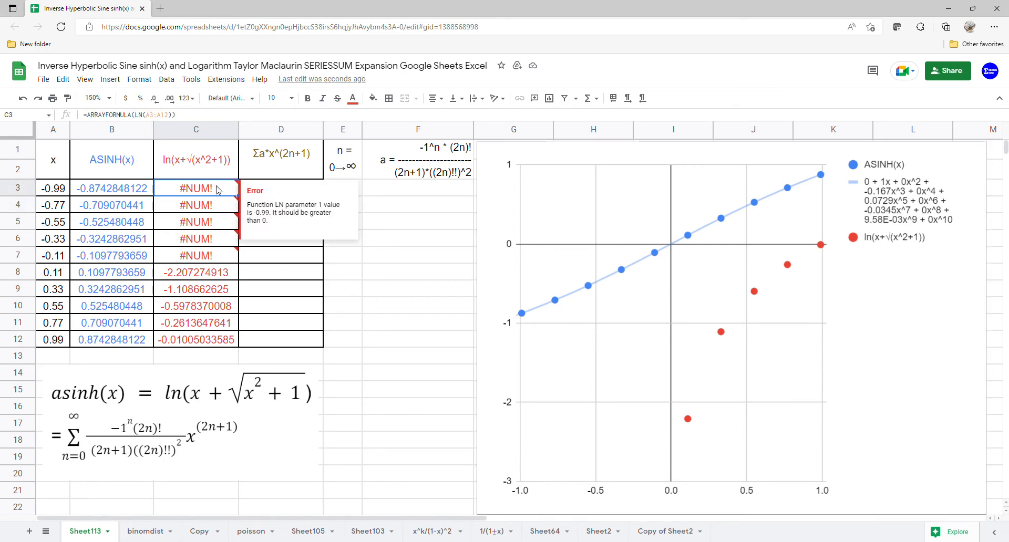
left_click(172, 117)
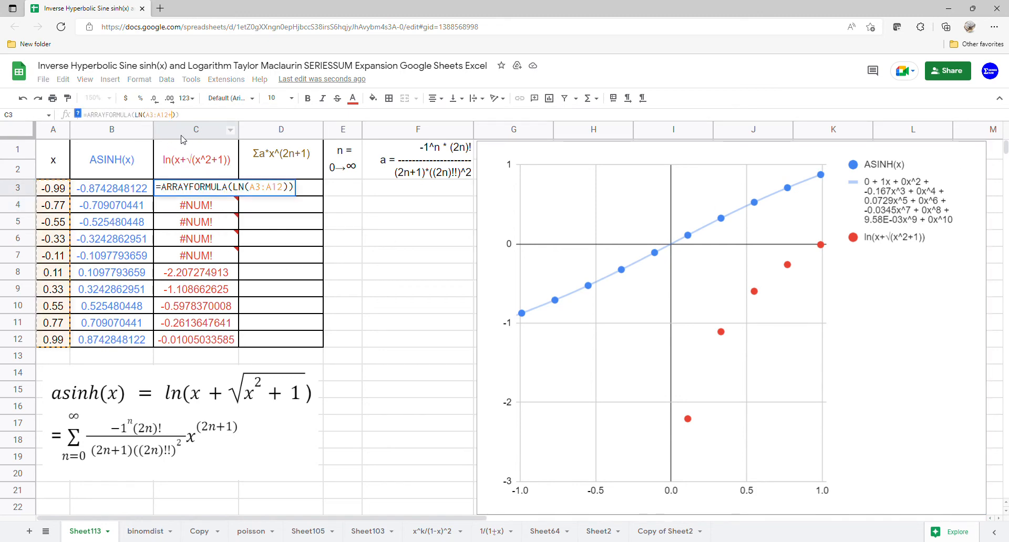
type("+SQRT(")
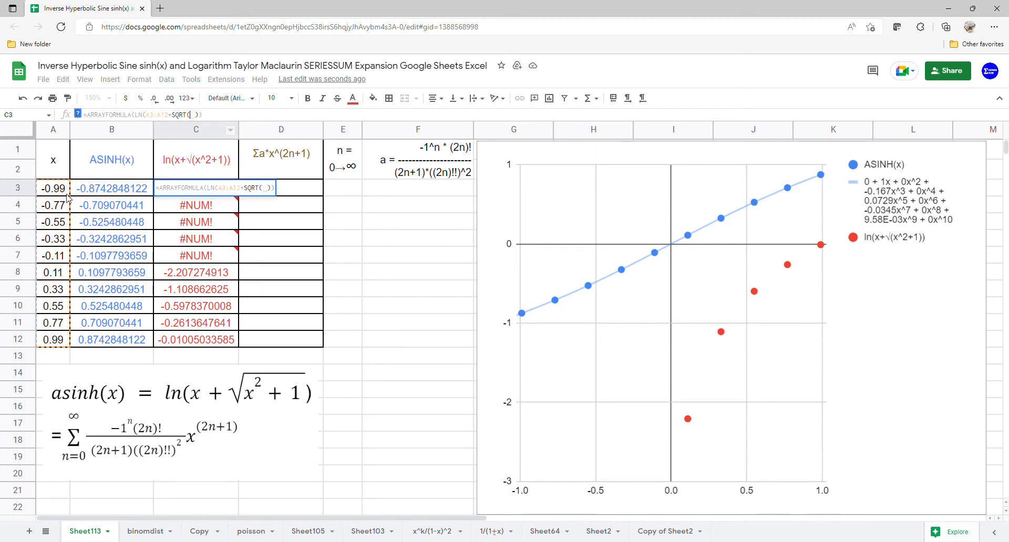
left_click_drag(67, 194, 52, 339)
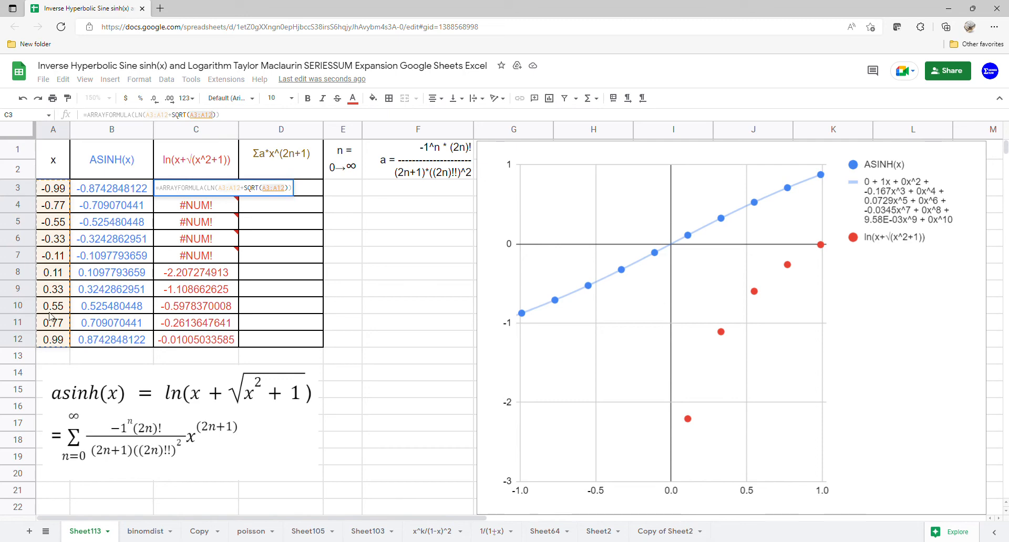
type("^2+1")
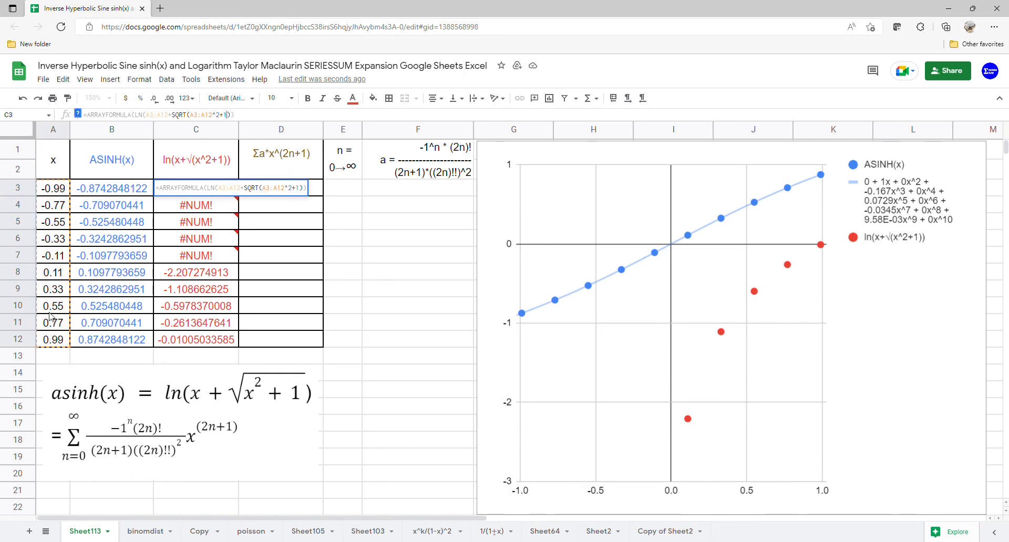
key("Return")
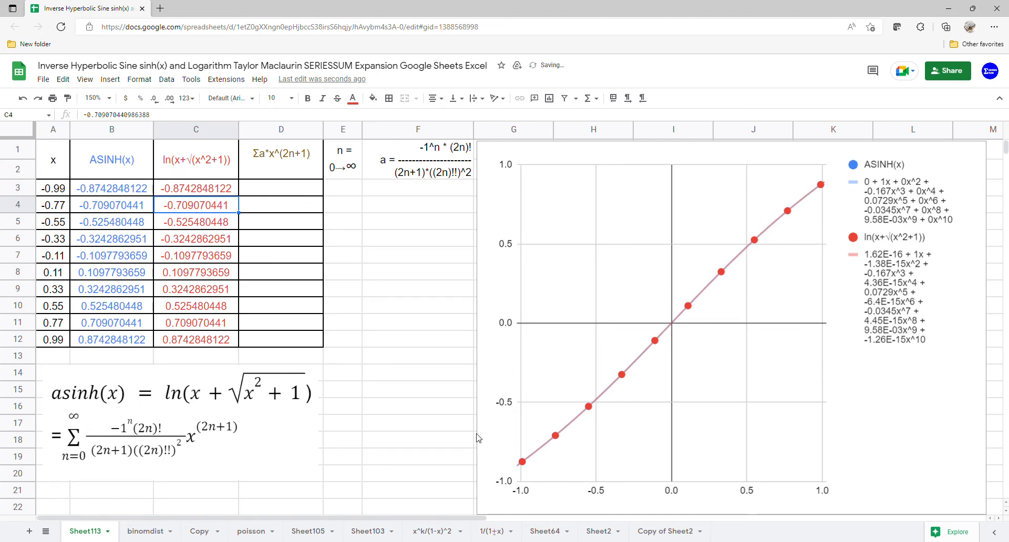
Step: Select B3:C12 to compare the ASINH and ln columns, then move to D3 and E3
left_click(99, 192)
left_click_drag(100, 191, 184, 342)
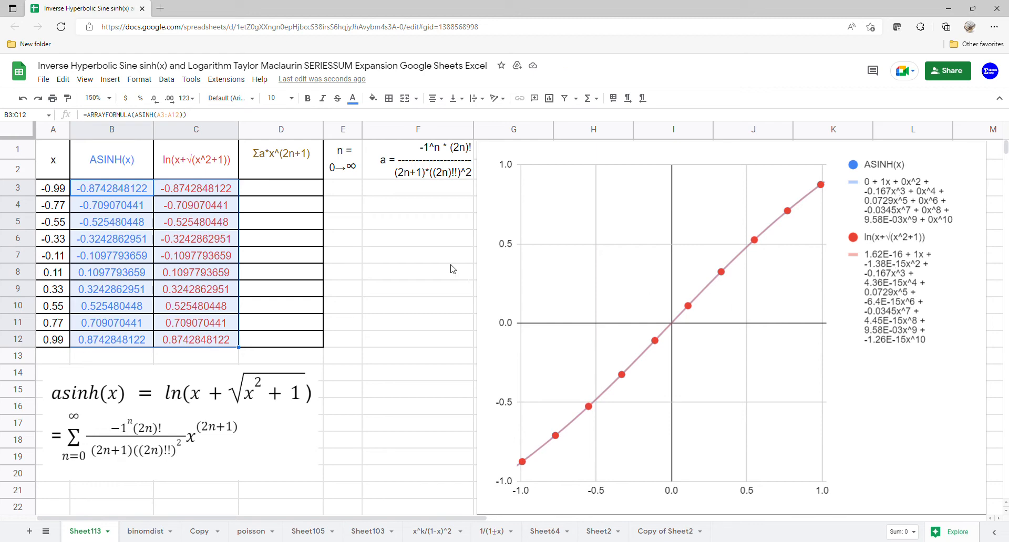
left_click(282, 190)
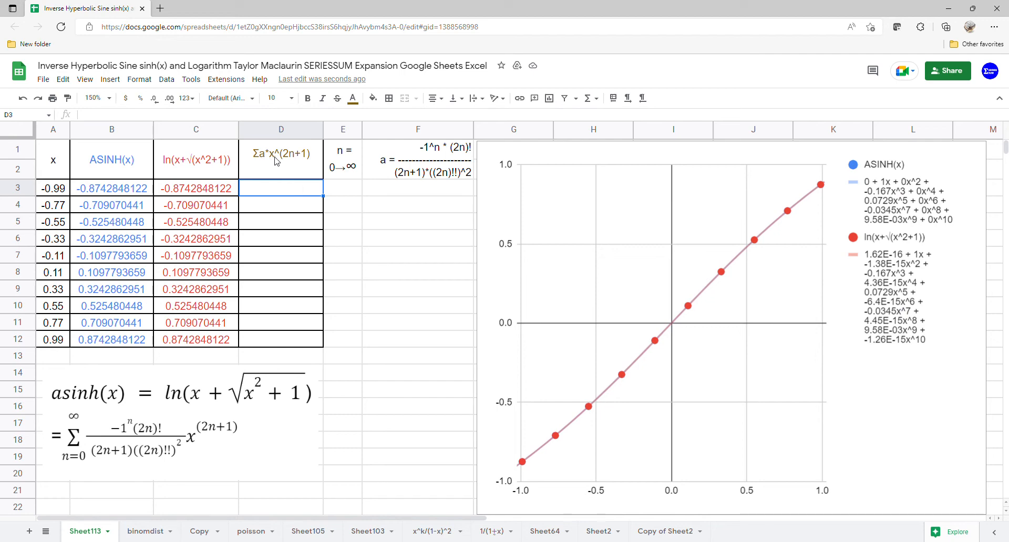
left_click(349, 190)
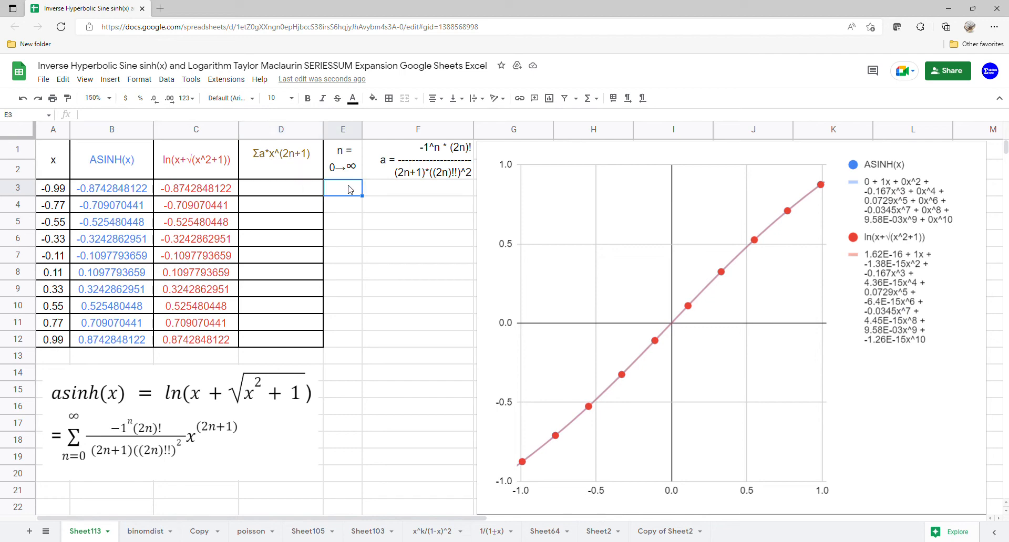
Step: Enter 0 as the first n in E3 and start F3's ARRAYFORMULA with -1^E3:E22
type("0")
key("Return")
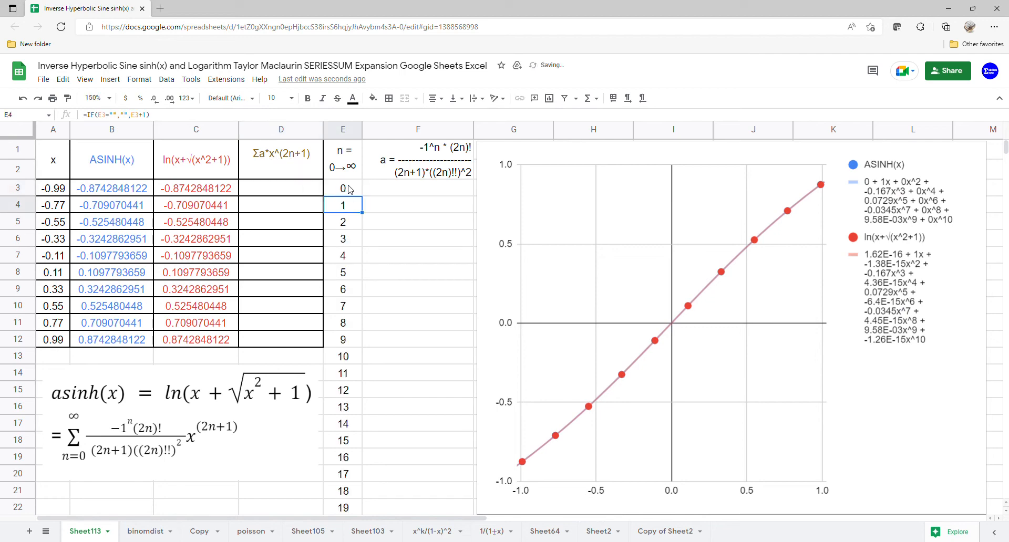
left_click(388, 194)
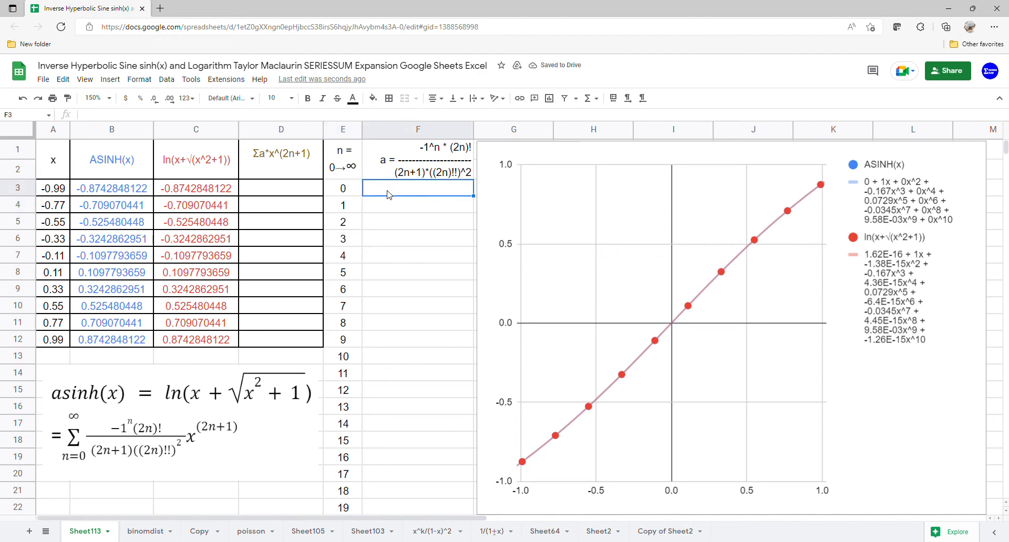
type("=arr")
key("Tab")
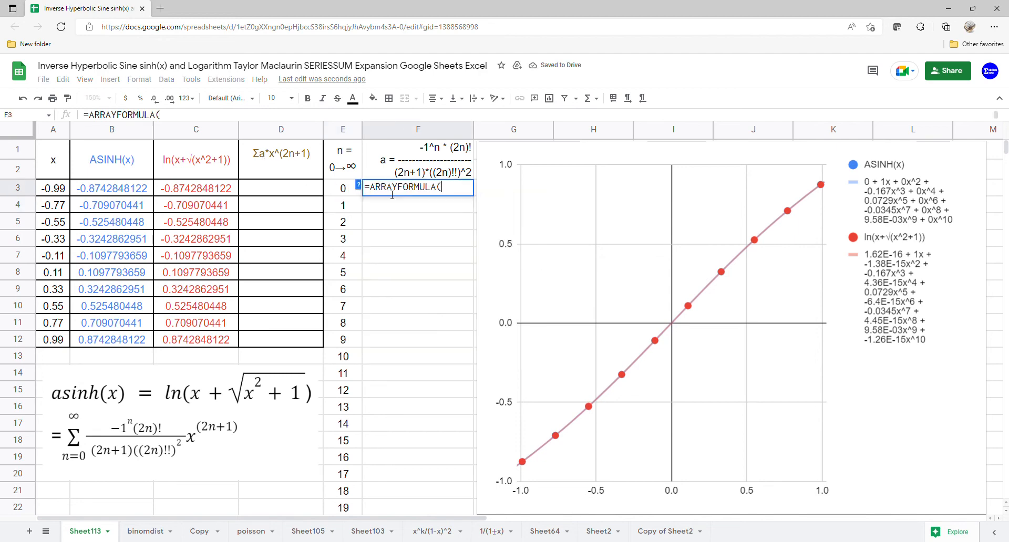
type("-1")
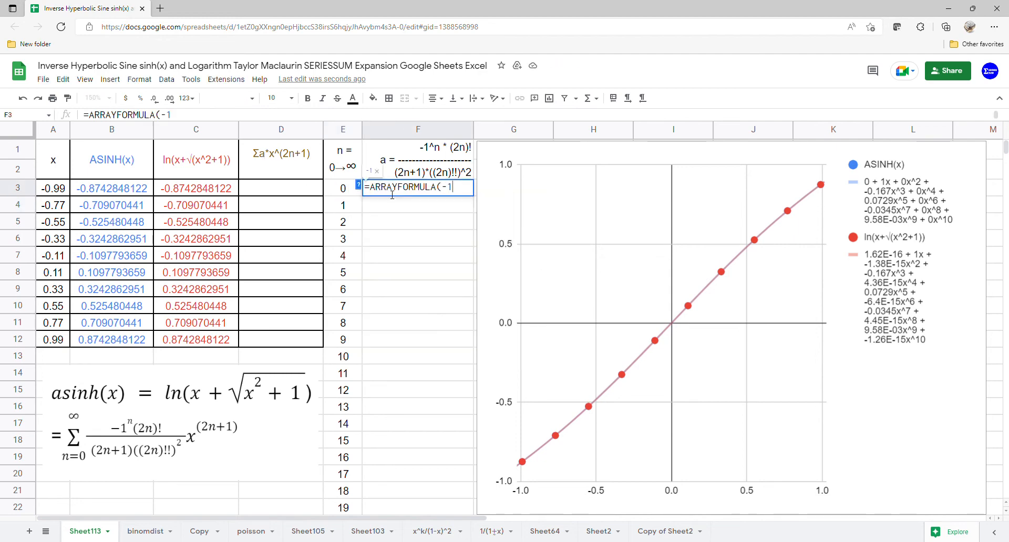
type("^")
left_click_drag(347, 189, 335, 504)
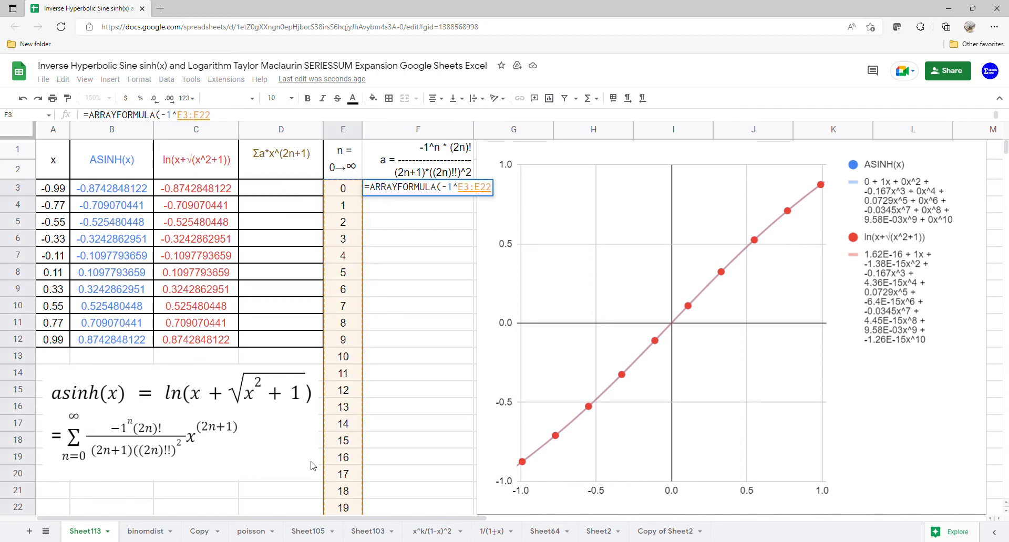
Step: Complete F3 as =ARRAYFORMULA(-1^E3:E22*FACT(2*E3:E22)), giving 1, -2, 24, -720
type("+fa")
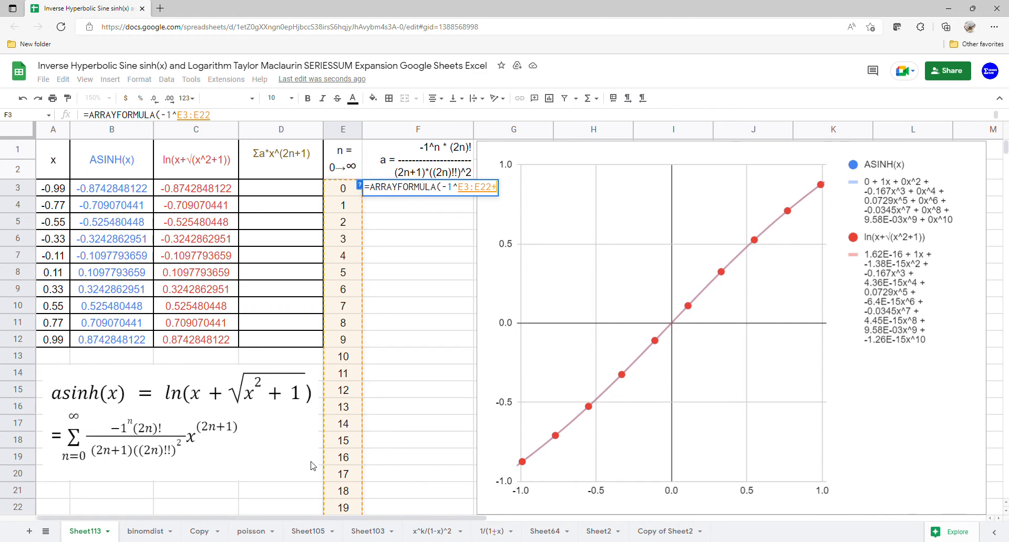
key("BackSpace")
key("BackSpace")
key("BackSpace")
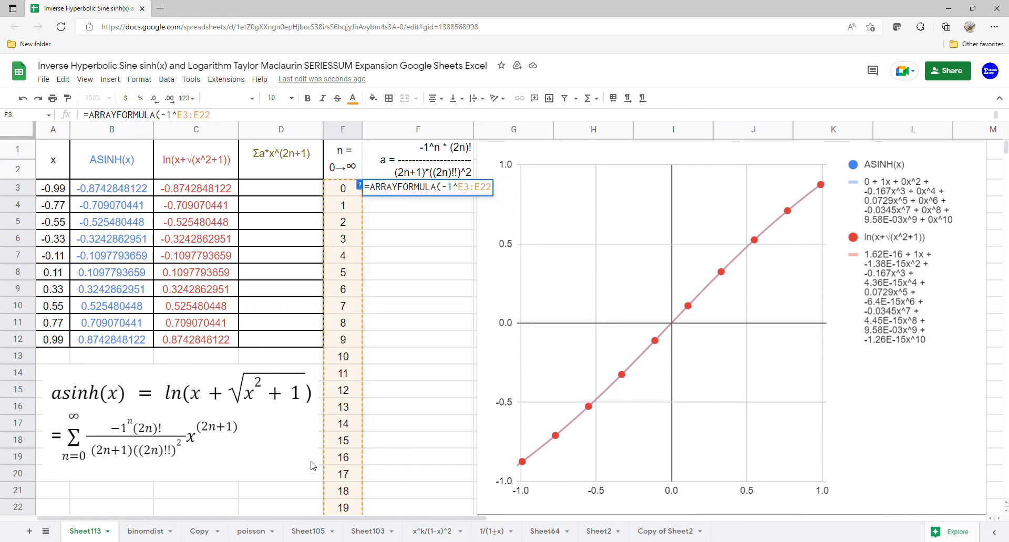
type("*fac")
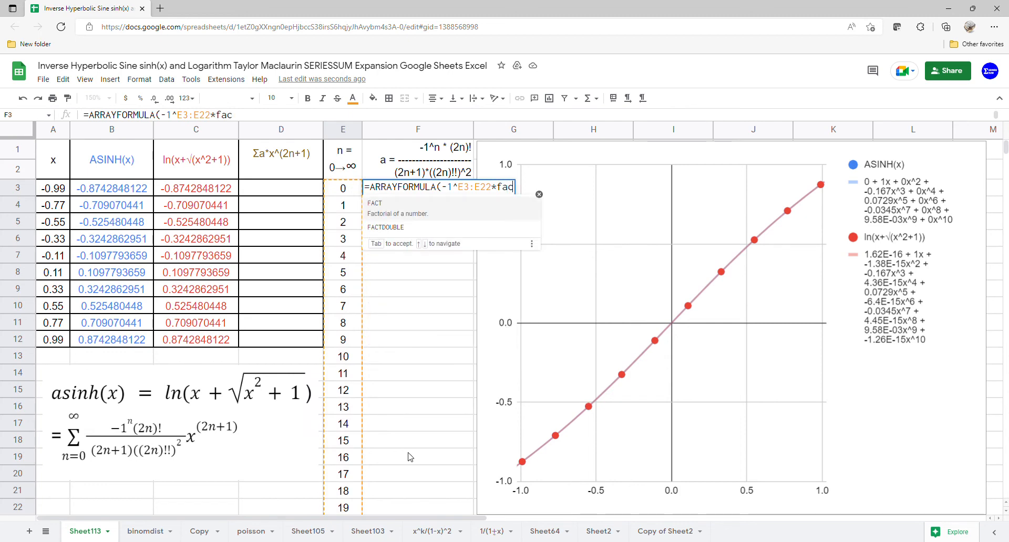
left_click(419, 208)
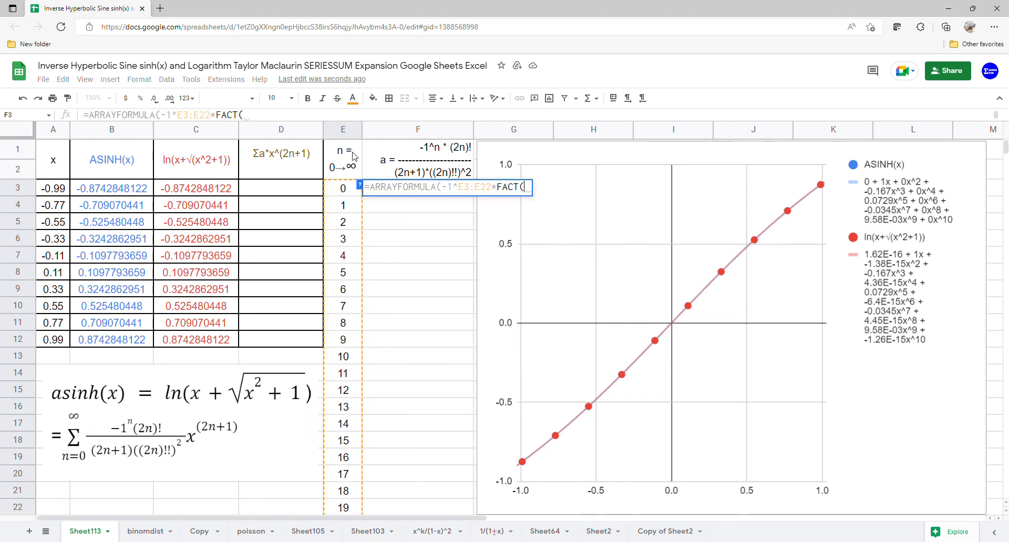
type("2*")
left_click_drag(343, 190, 342, 507)
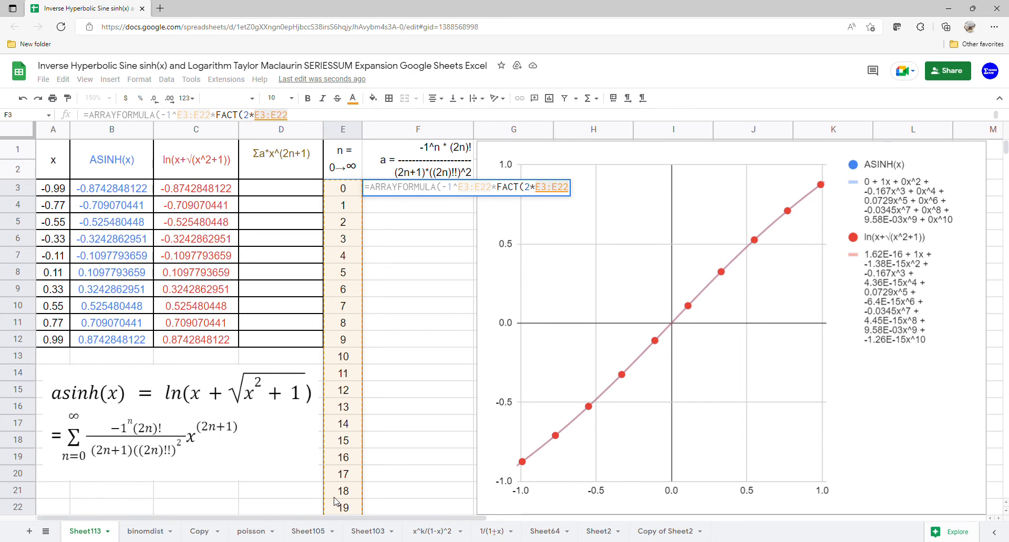
key("Return")
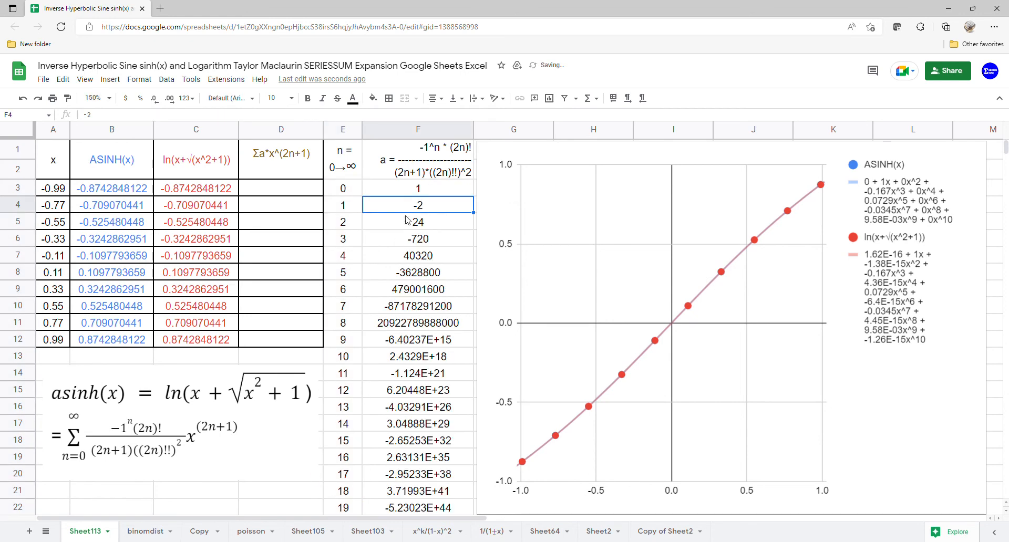
left_click(416, 193)
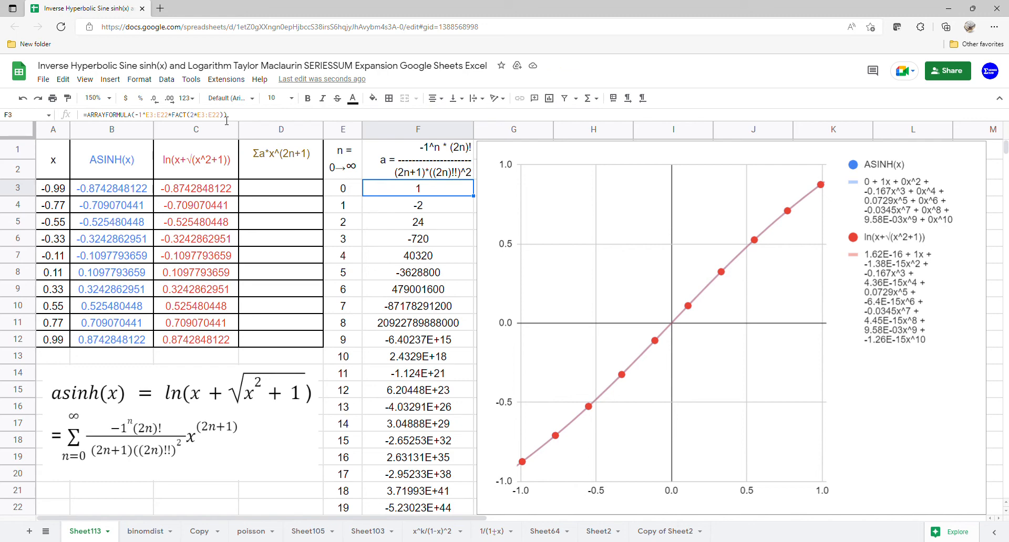
Step: Extend the F3 formula to divide by (2*E3:E22+1)
left_click(227, 120)
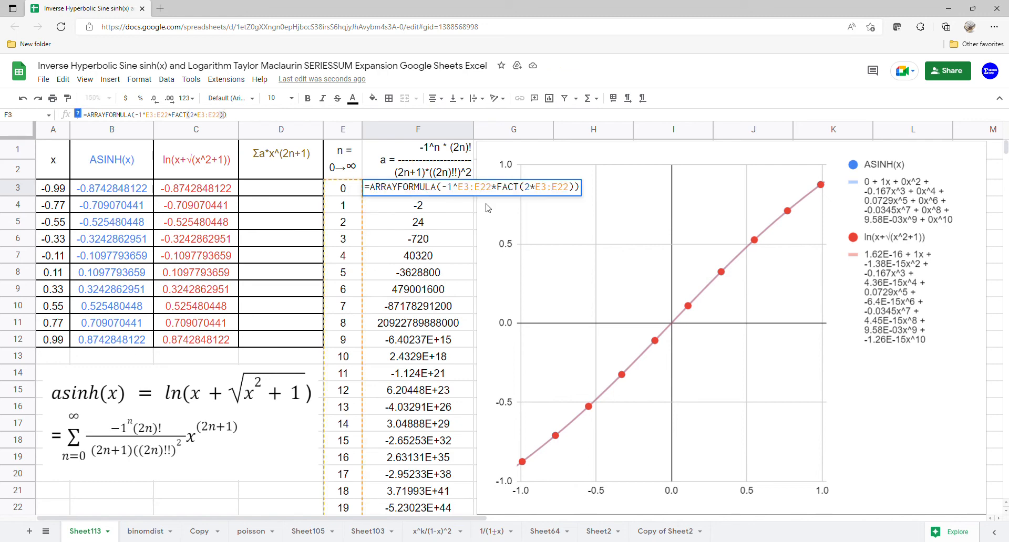
left_click(576, 188)
type("/(")
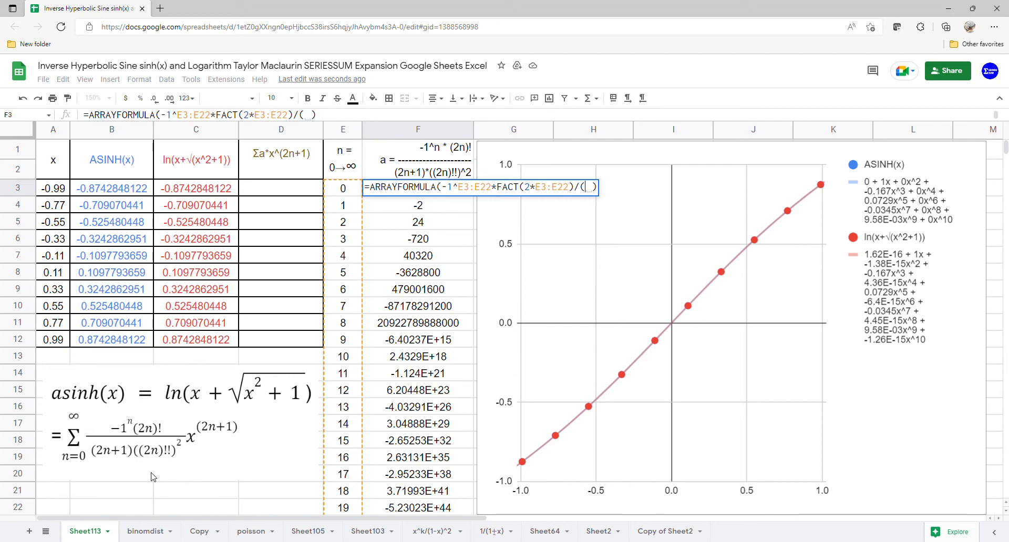
type("2*")
left_click_drag(351, 196, 353, 507)
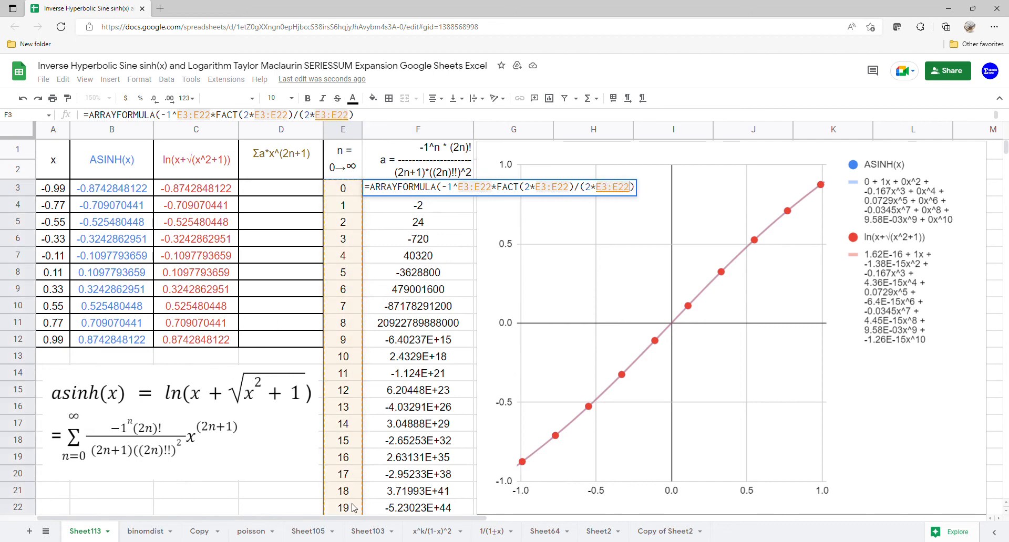
type("+1")
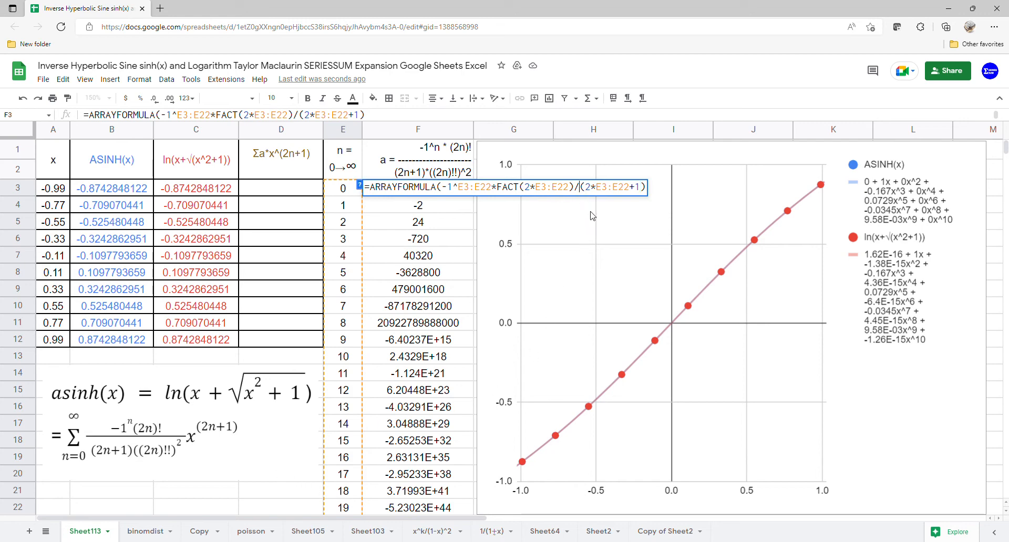
type("(")
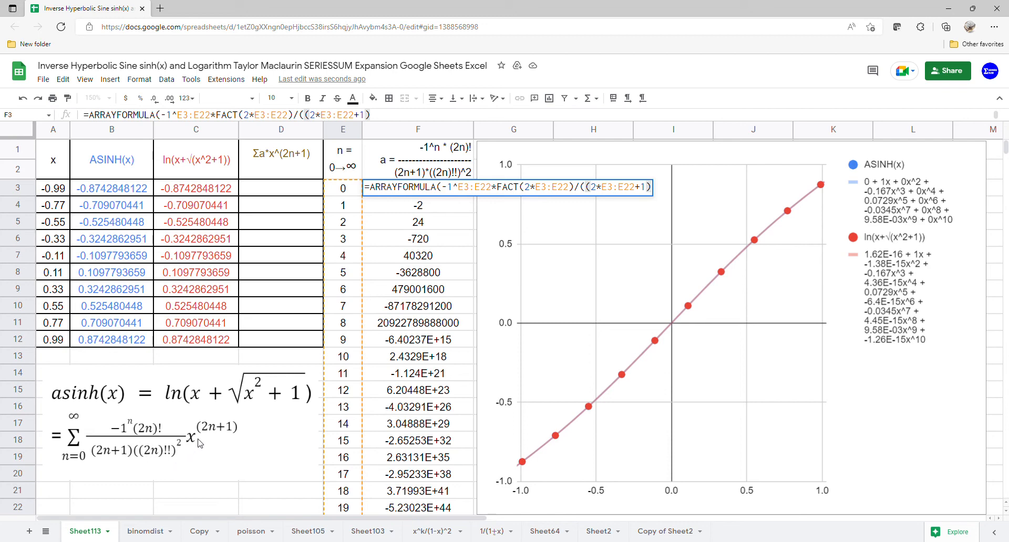
Step: Multiply the denominator by FACTDOUBLE(2*E3:E22)^2, giving coefficients 1, -0.1666666667, 0.075
type("*fa")
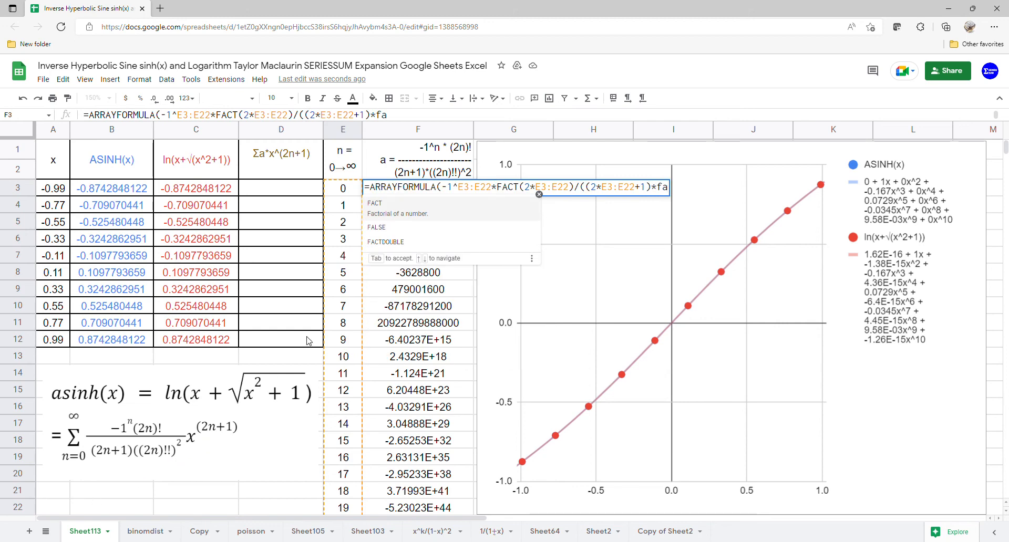
left_click(419, 243)
type("2")
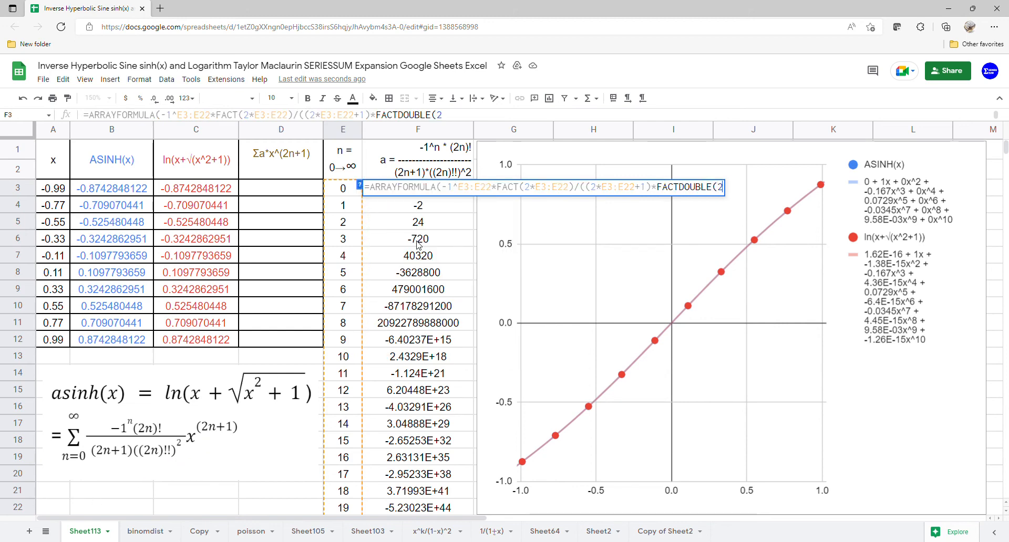
type("*")
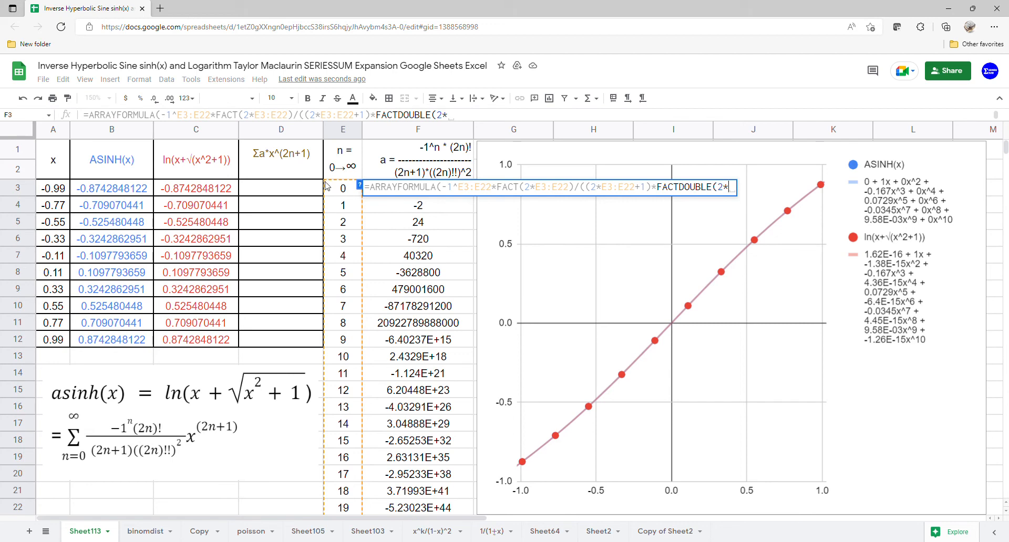
left_click_drag(343, 190, 346, 507)
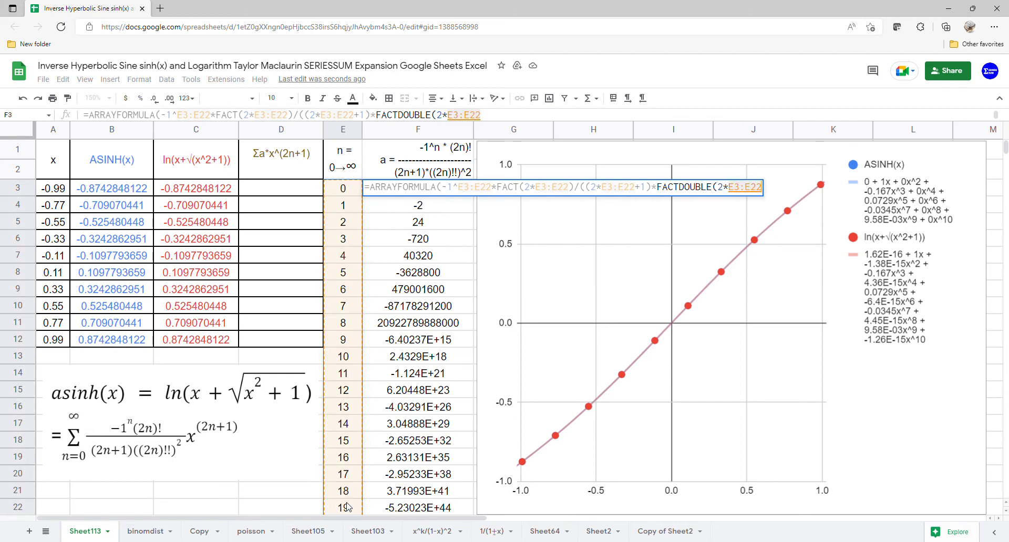
type(")^2")
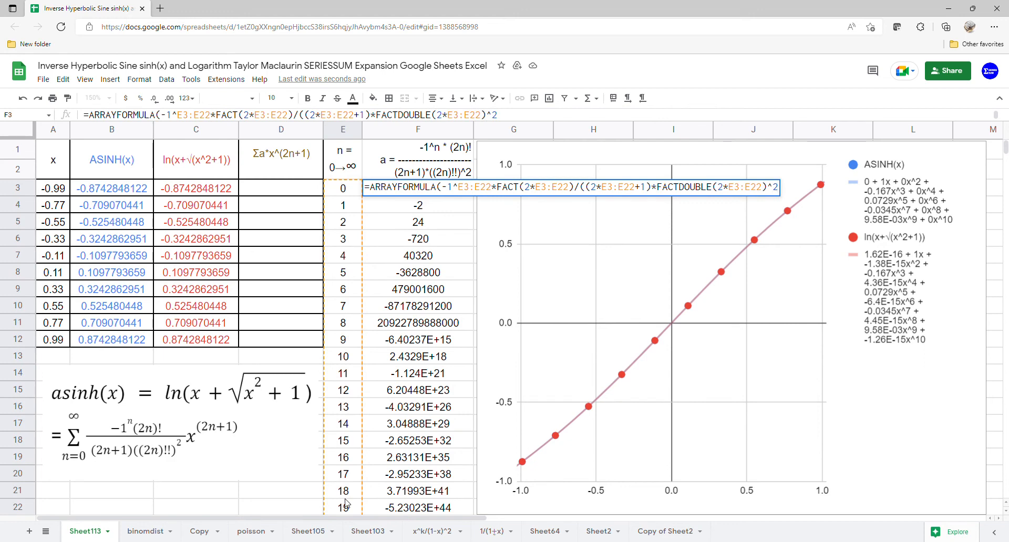
key("Return")
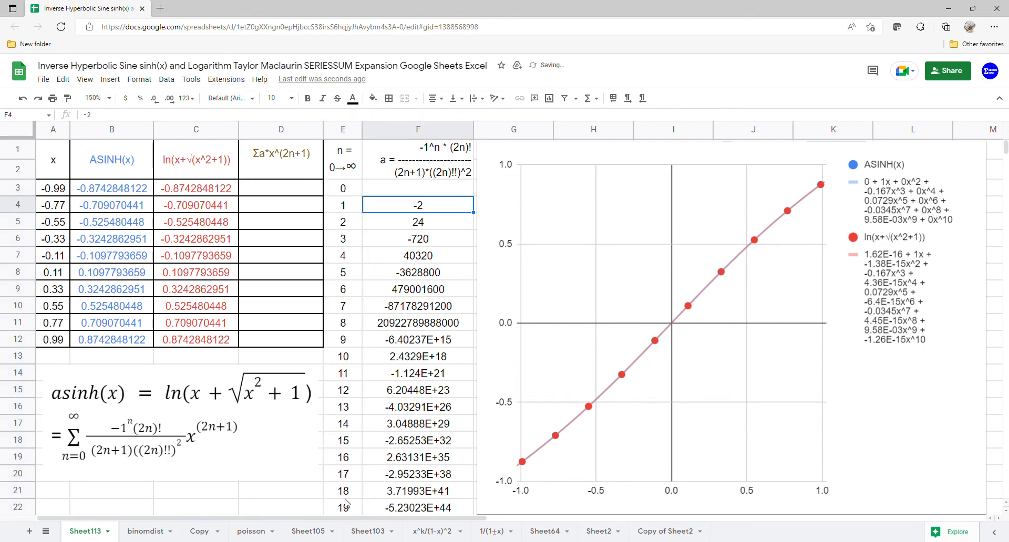
Step: Enter =ARRAYFORMULA(SERIESSUM(A3:A12,1,2,F3:F22)) in D3, giving -0.873224961 to 0.873224961
left_click(288, 196)
type("=")
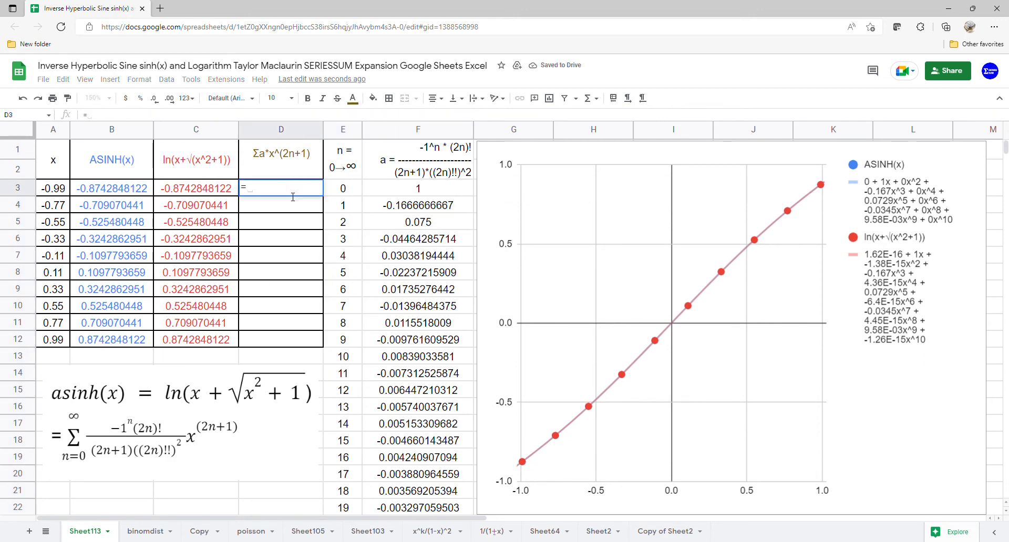
type("ARRAYFORMULA(s")
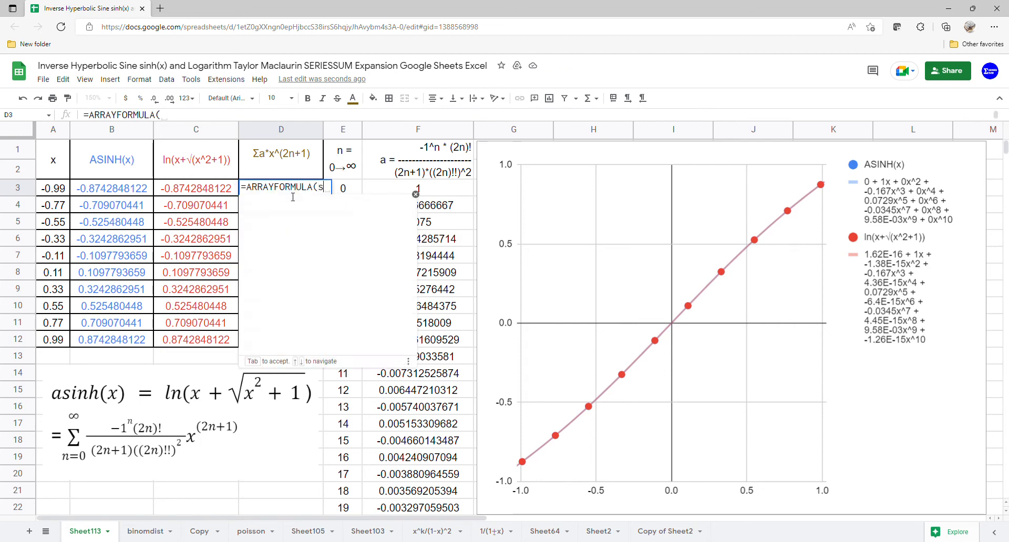
key("Tab")
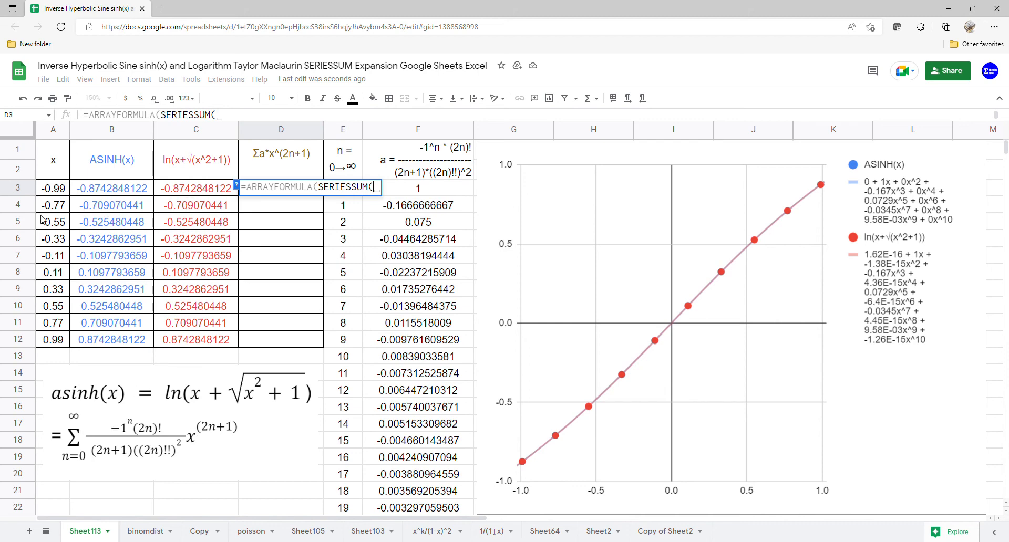
left_click_drag(47, 190, 55, 338)
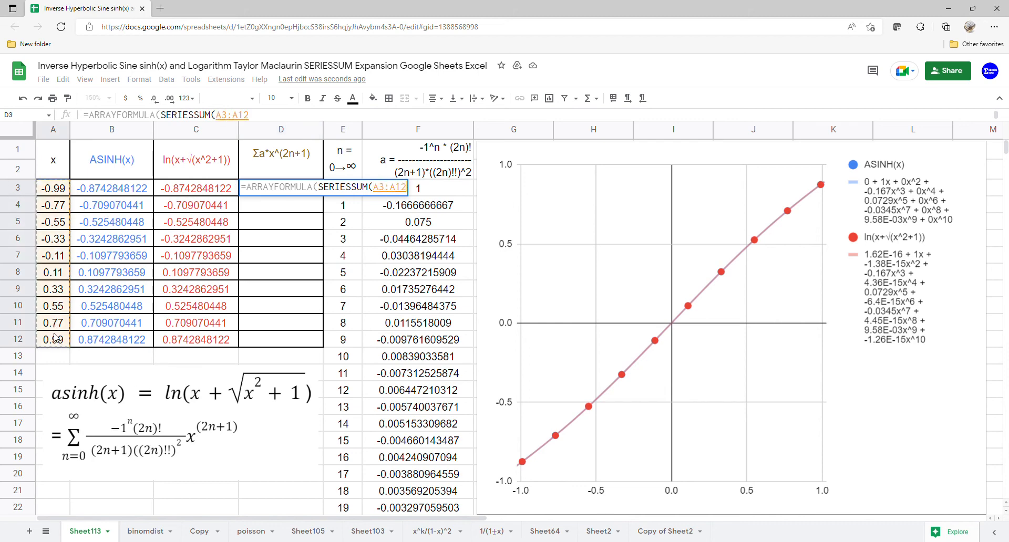
type(",")
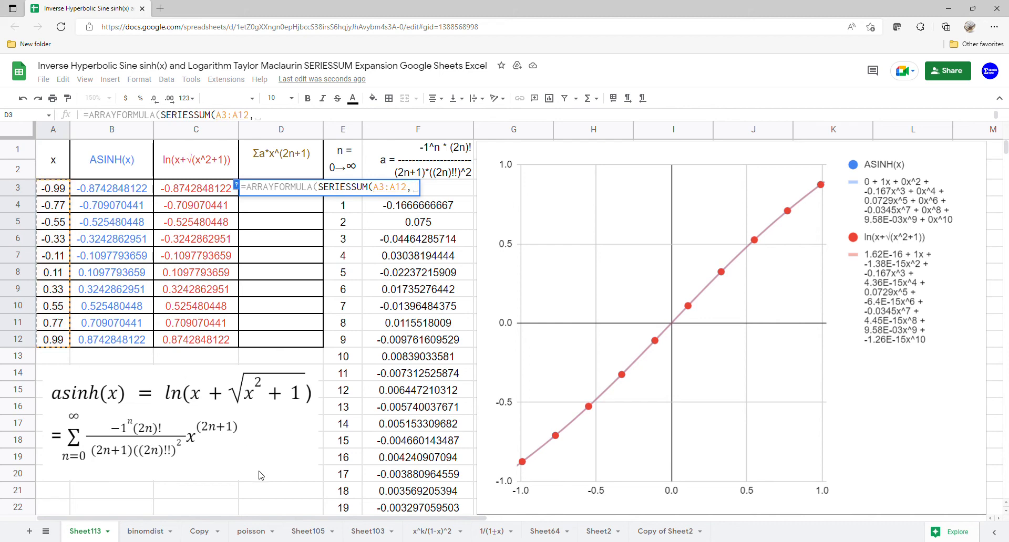
type("1")
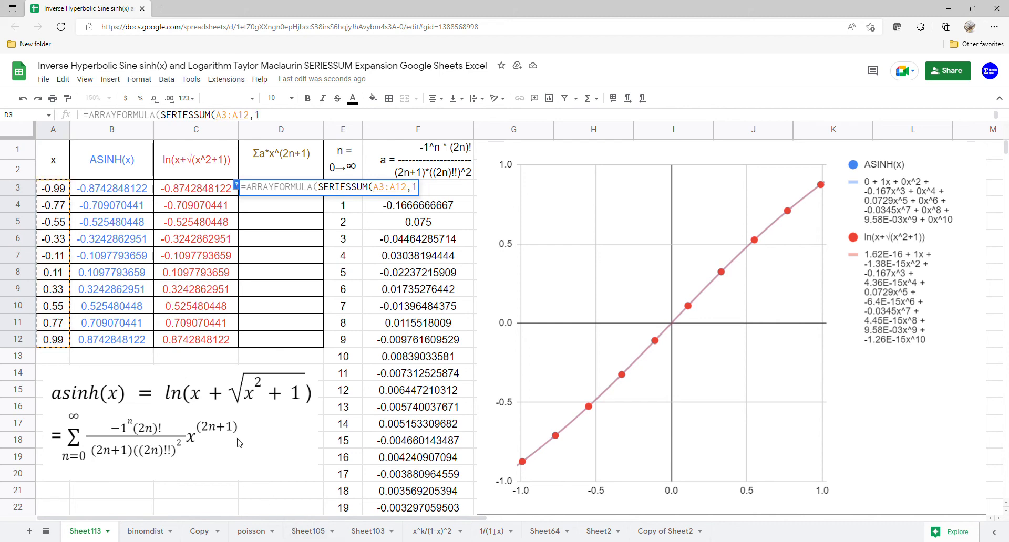
type(",2,")
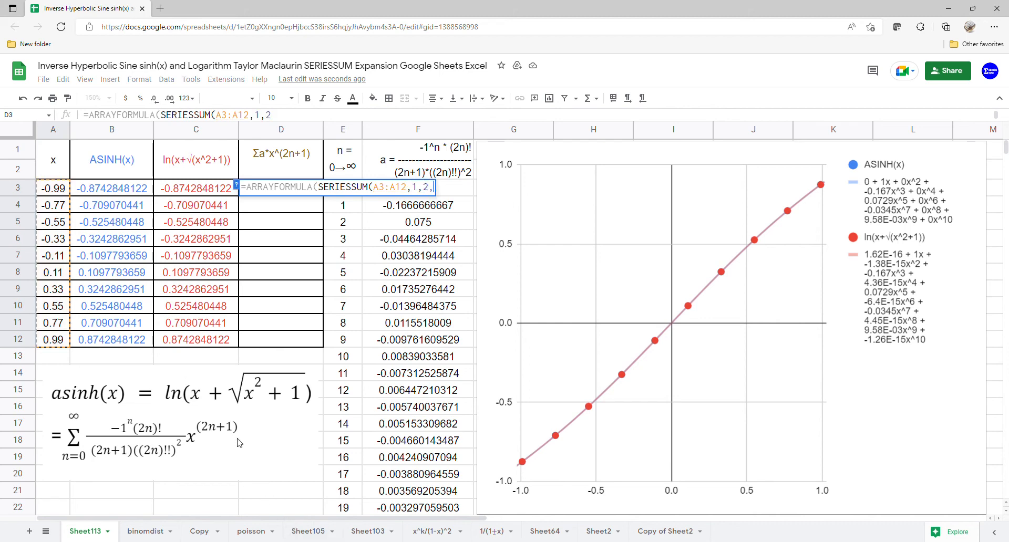
left_click_drag(457, 199, 445, 506)
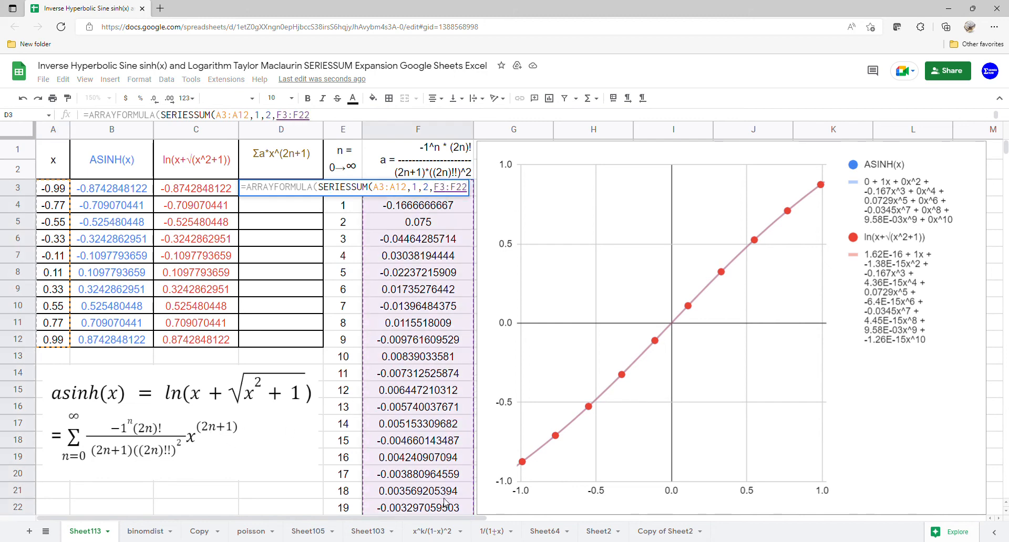
key("Return")
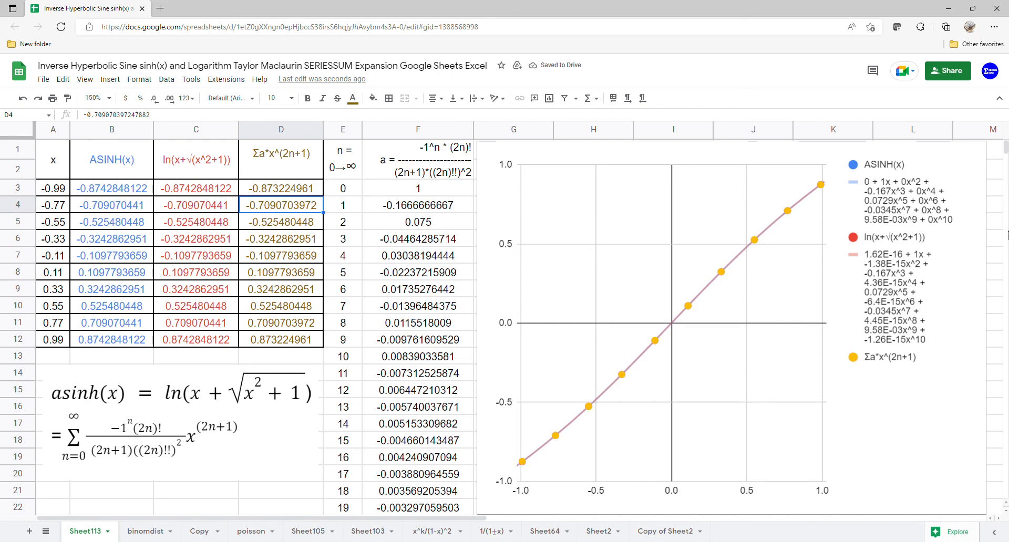
Step: Give the Σa*x^(2n+1) series a degree-10 polynomial trendline labelled with its equation
left_click(978, 150)
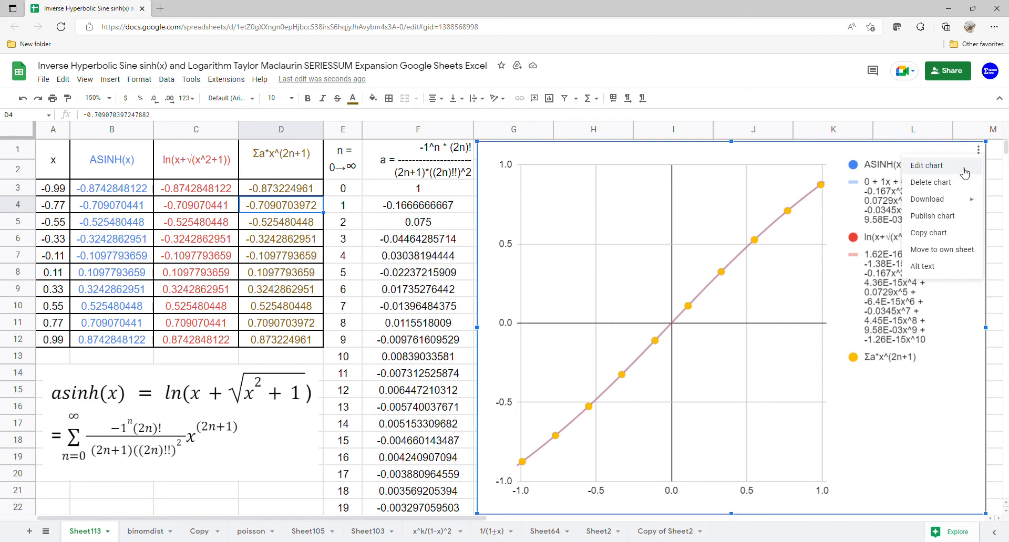
left_click(965, 166)
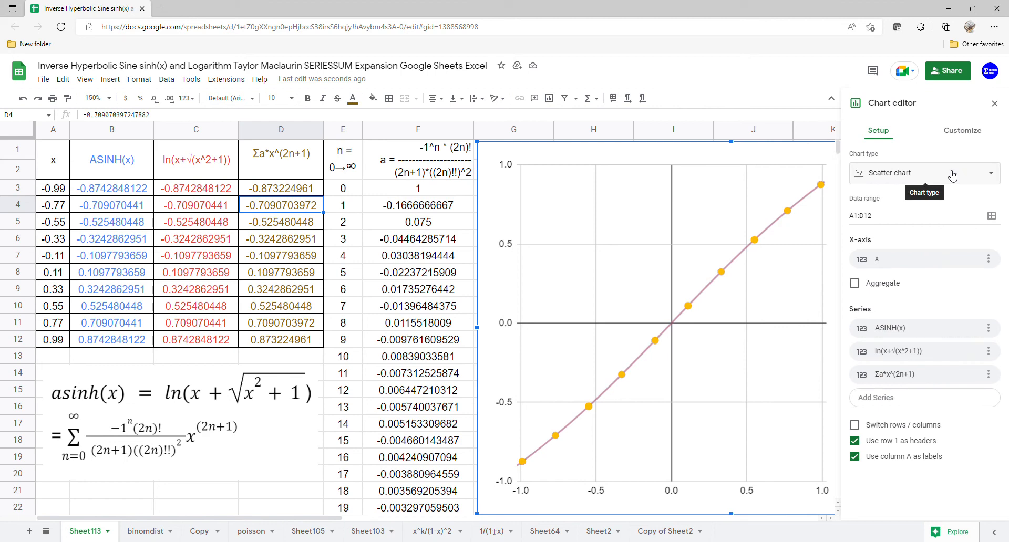
left_click(964, 130)
left_click(900, 229)
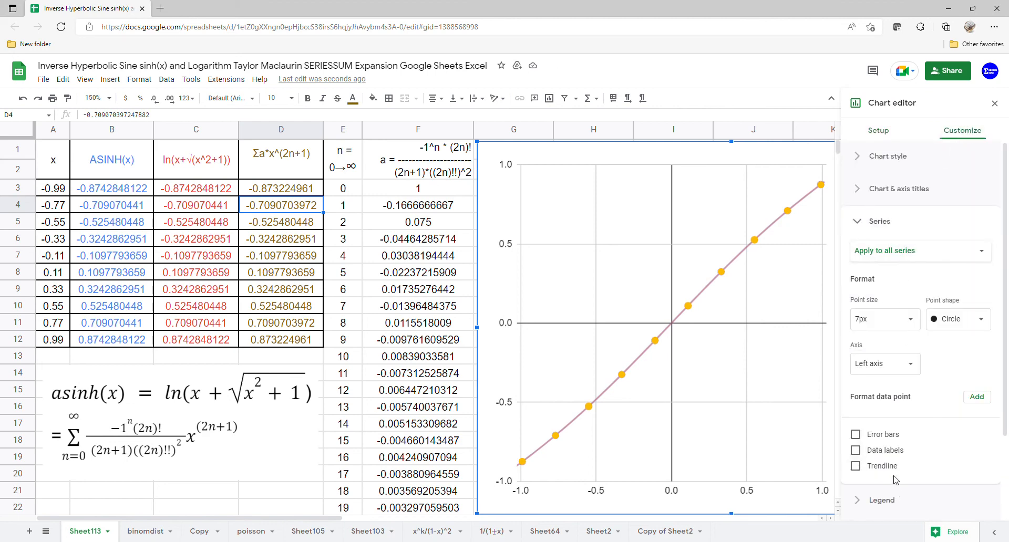
left_click(855, 466)
scroll(897, 473, "down", 2)
left_click(910, 392)
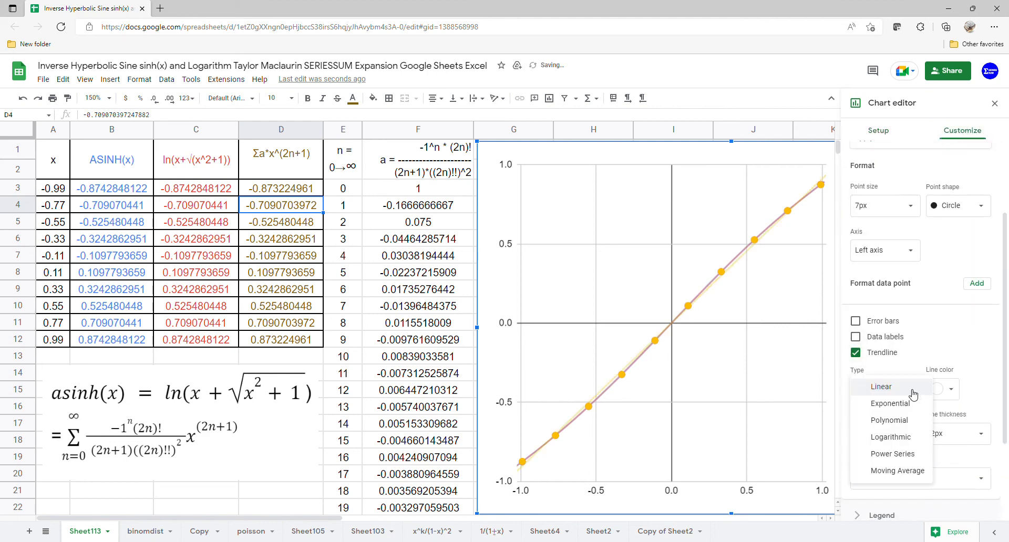
left_click(882, 427)
left_click(912, 434)
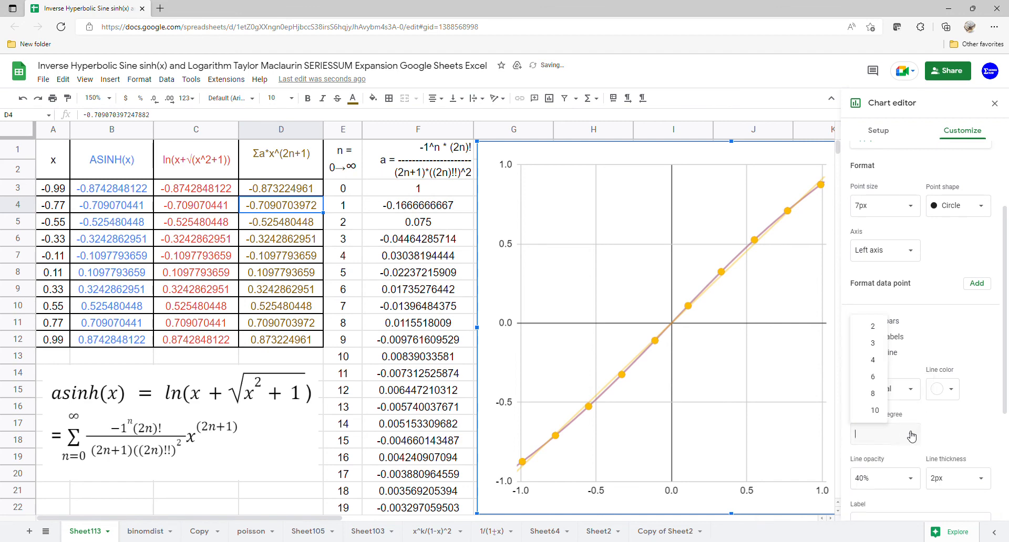
left_click(887, 419)
scroll(911, 444, "down", 2)
left_click(929, 413)
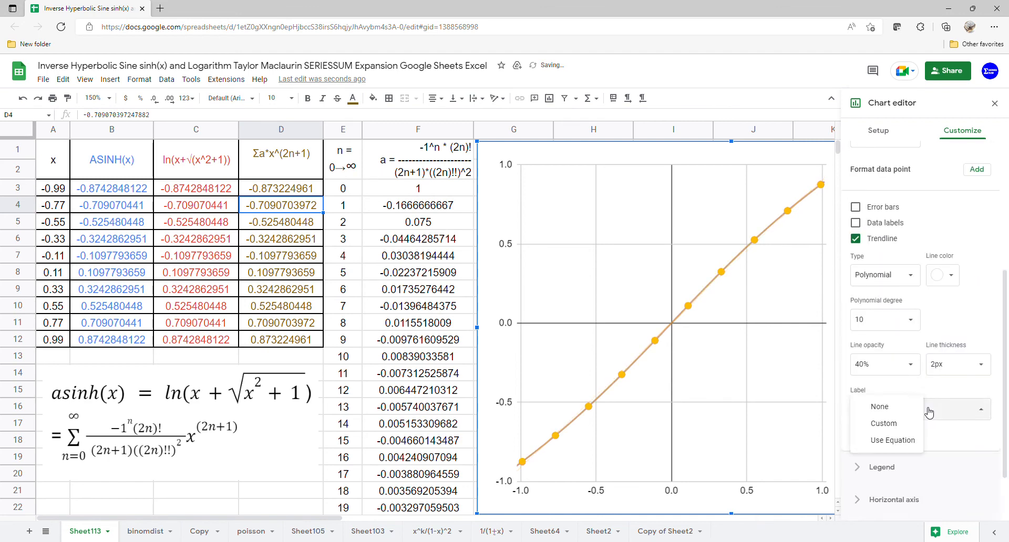
left_click(910, 439)
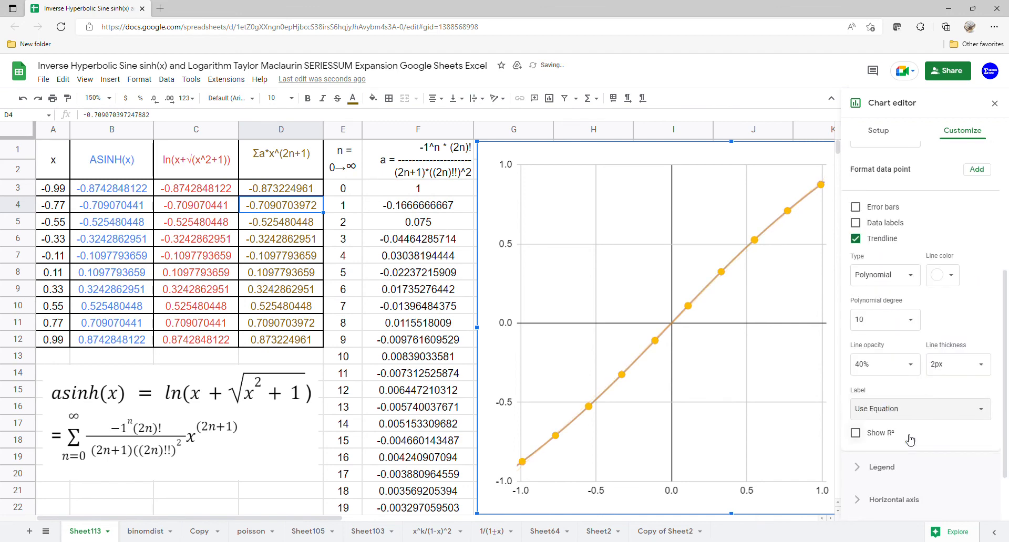
left_click(994, 103)
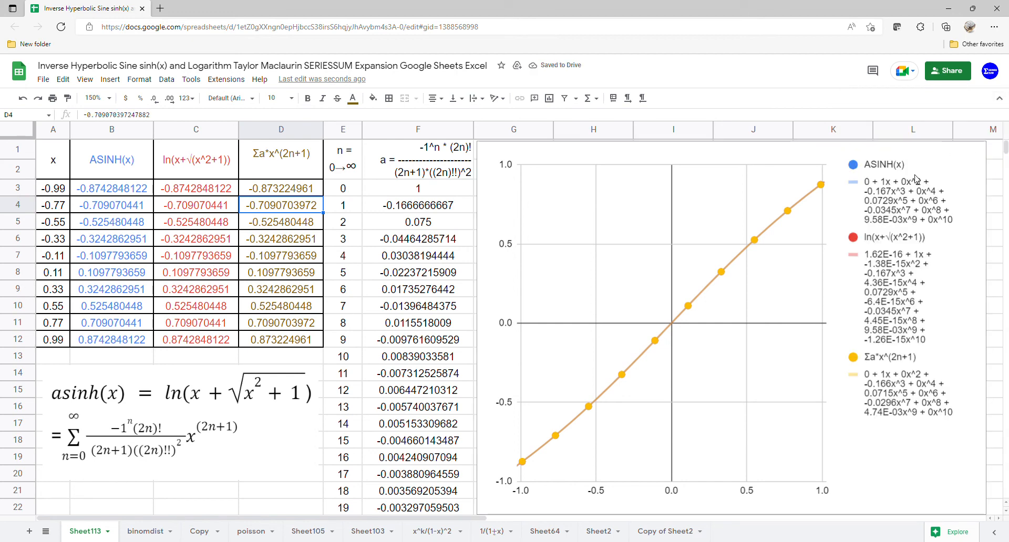